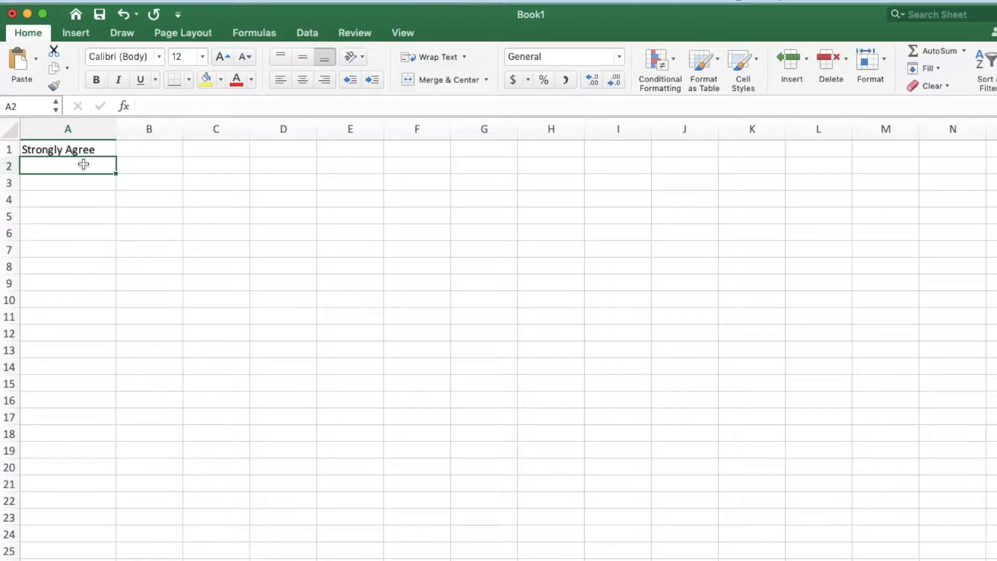
- Fill cells A2 to A5 with the response labels Agree, Neutral, Disagree and Strongly Disagree
click(83, 185)
text(Neutral)
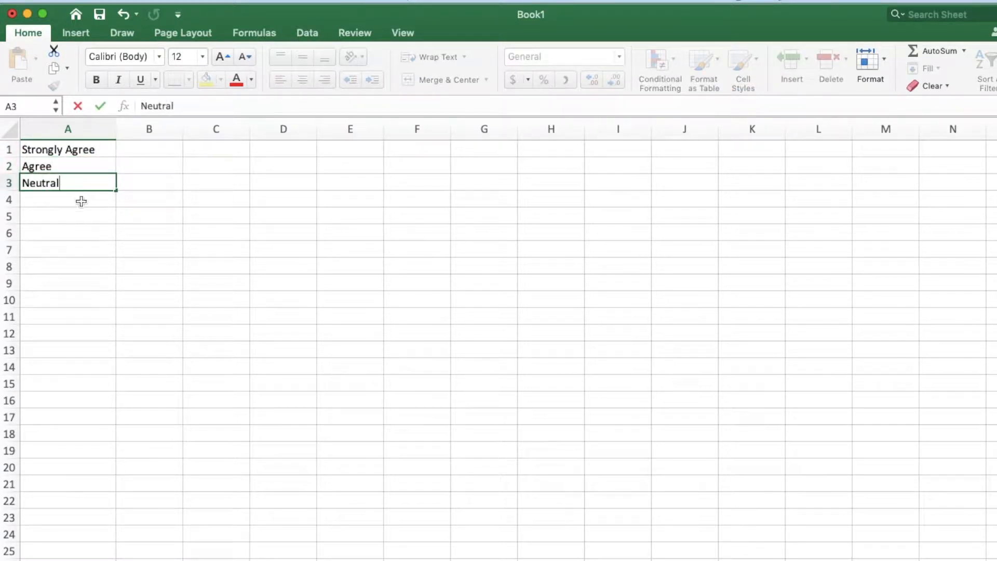
click(82, 201)
text(Disagree)
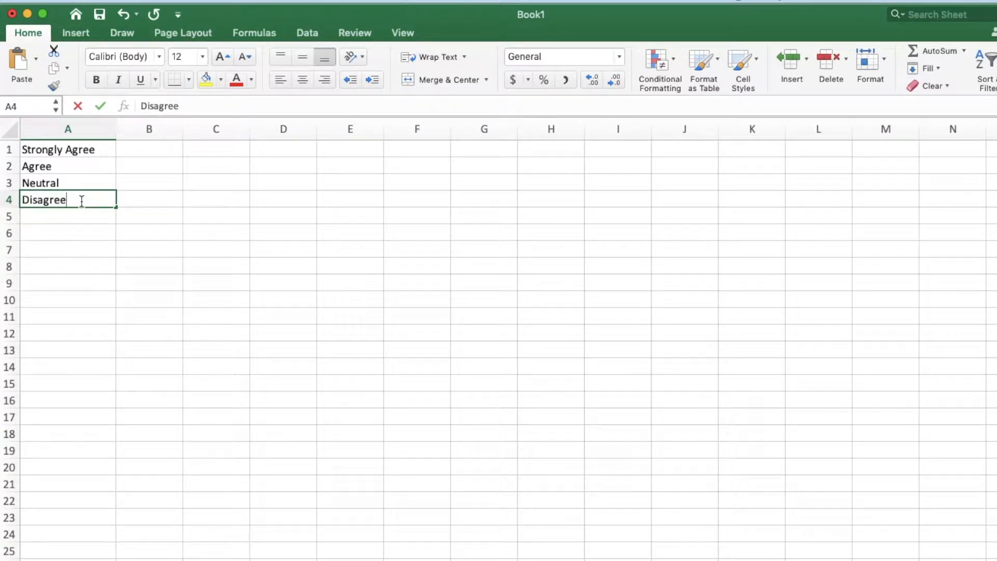
click(82, 215)
text(Strongly )
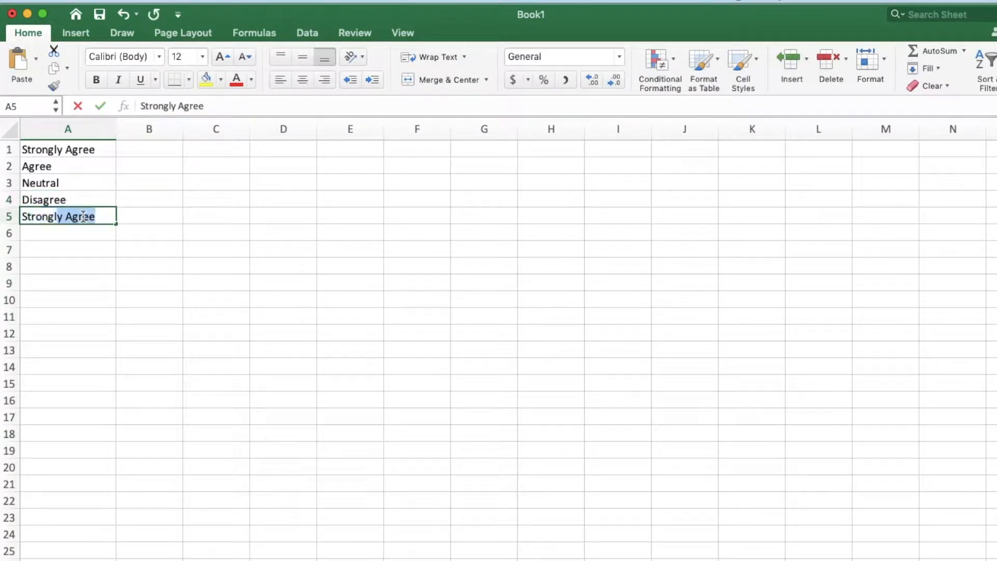
text(Disagree)
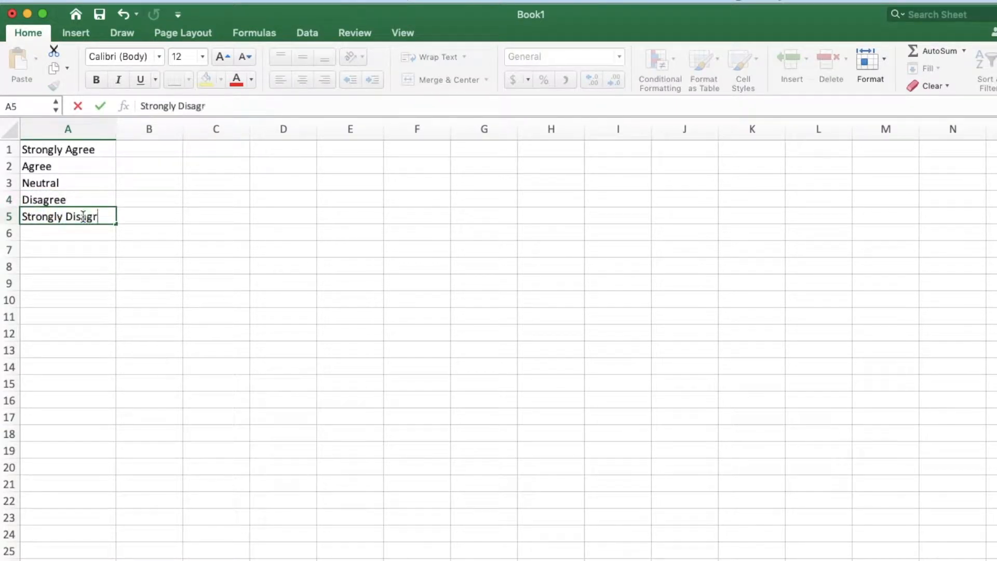
- Enter the response counts 26, 35, 12, 17 and 10 beside the labels in cells B1 to B5
click(150, 150)
text(26)
click(150, 168)
text(35)
click(152, 182)
text(12)
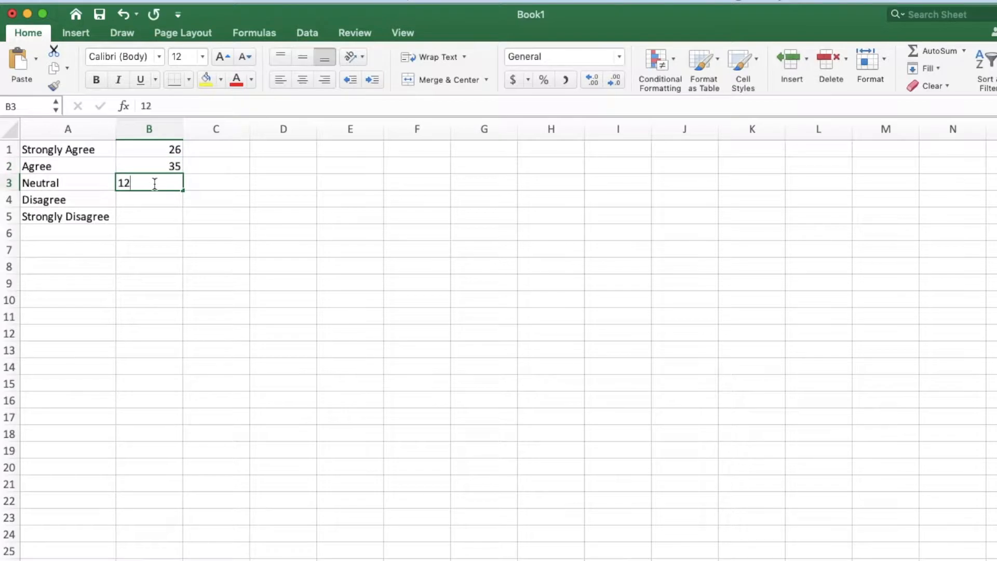
click(159, 201)
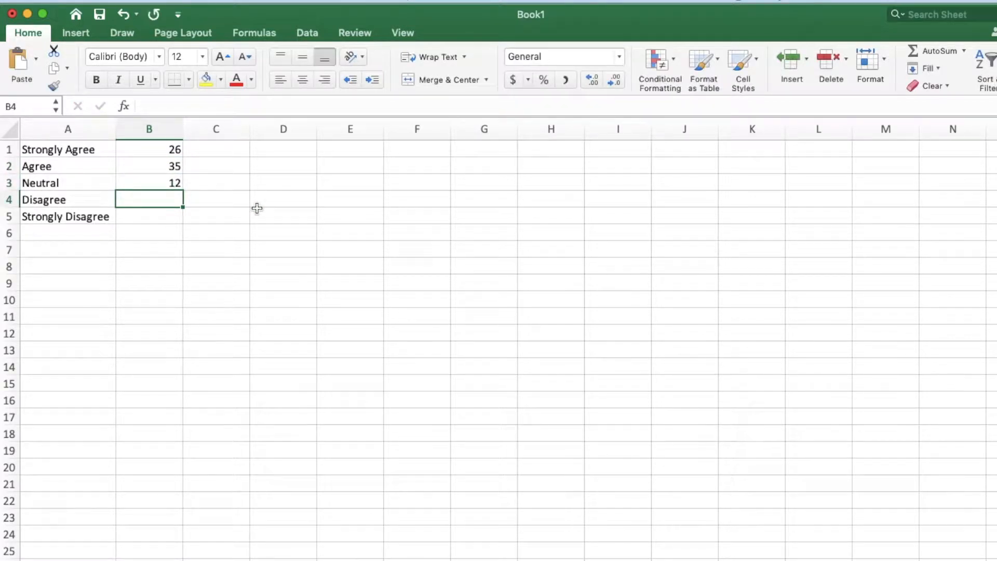
text(17)
click(178, 220)
text(10)
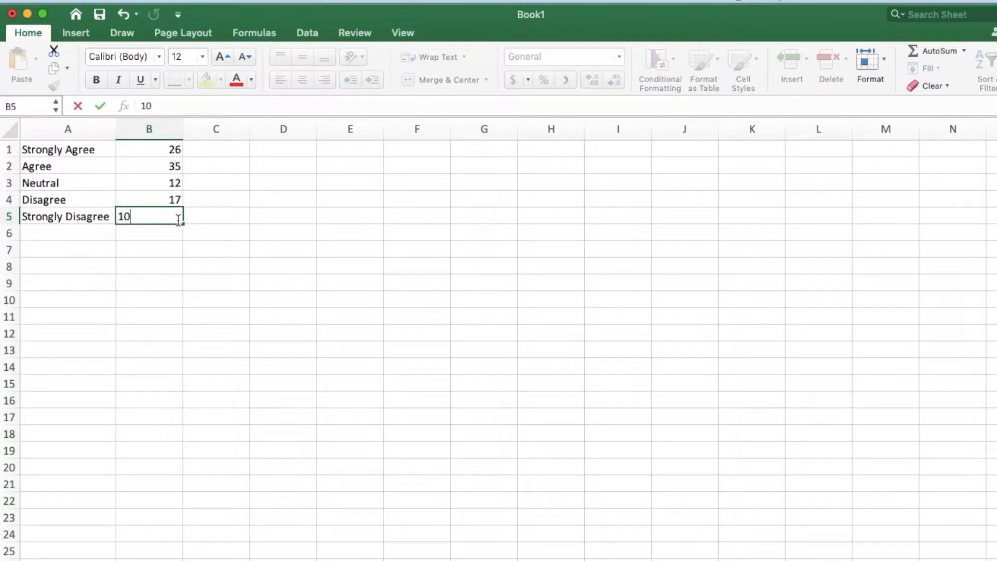
click(174, 276)
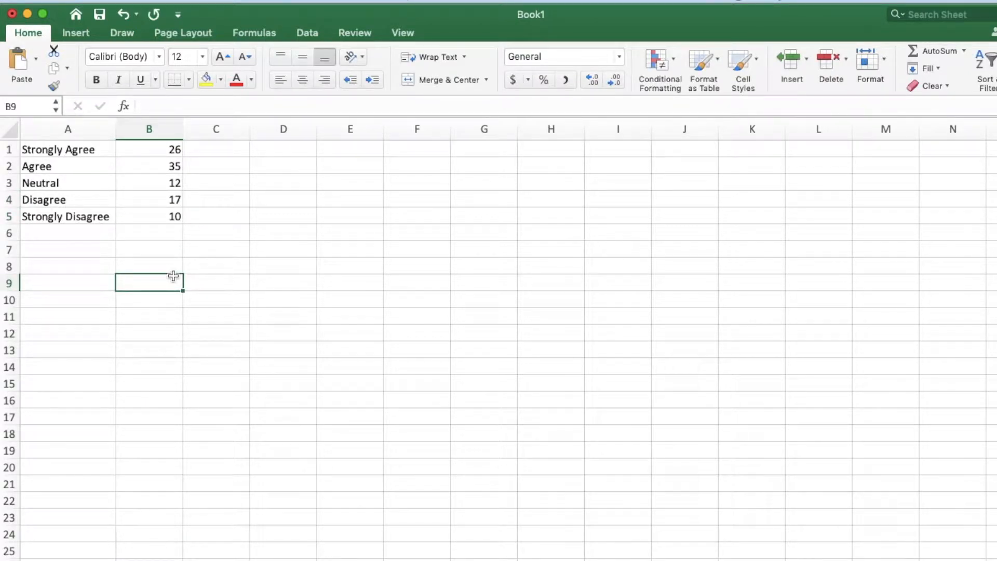
- Insert a 2-D clustered column chart from the labels and counts in A1:B5
drag(55, 150, 151, 218)
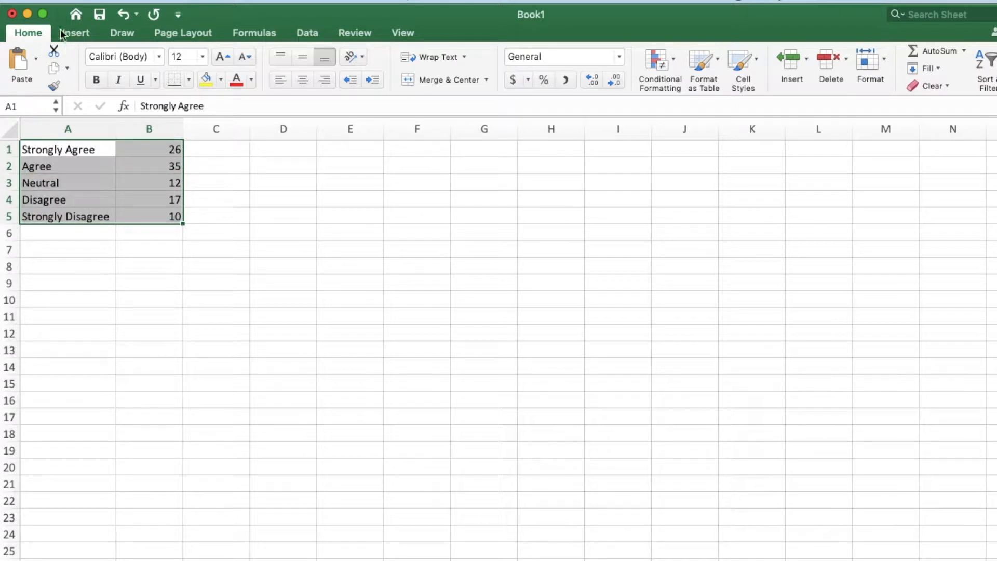
click(84, 32)
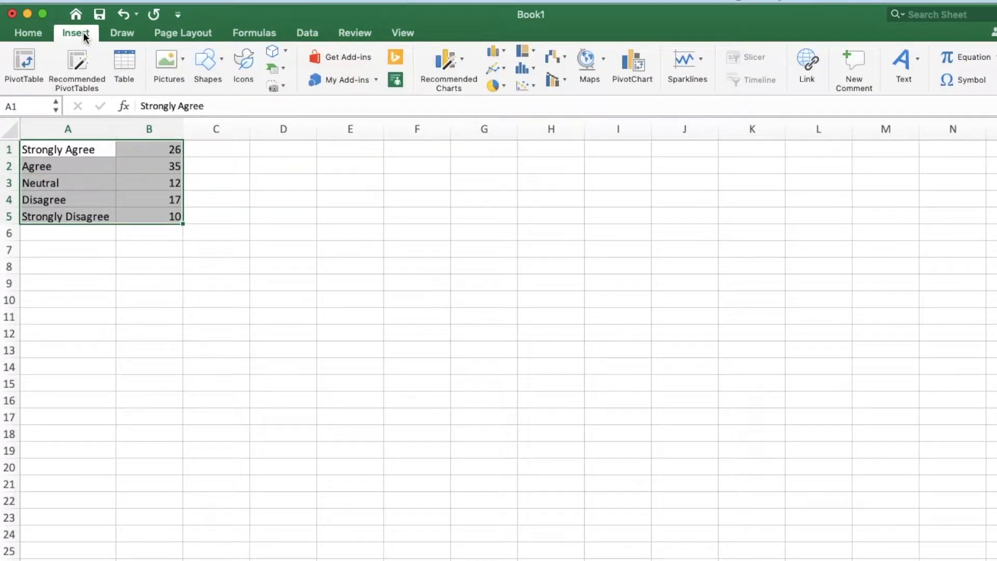
click(503, 51)
click(512, 103)
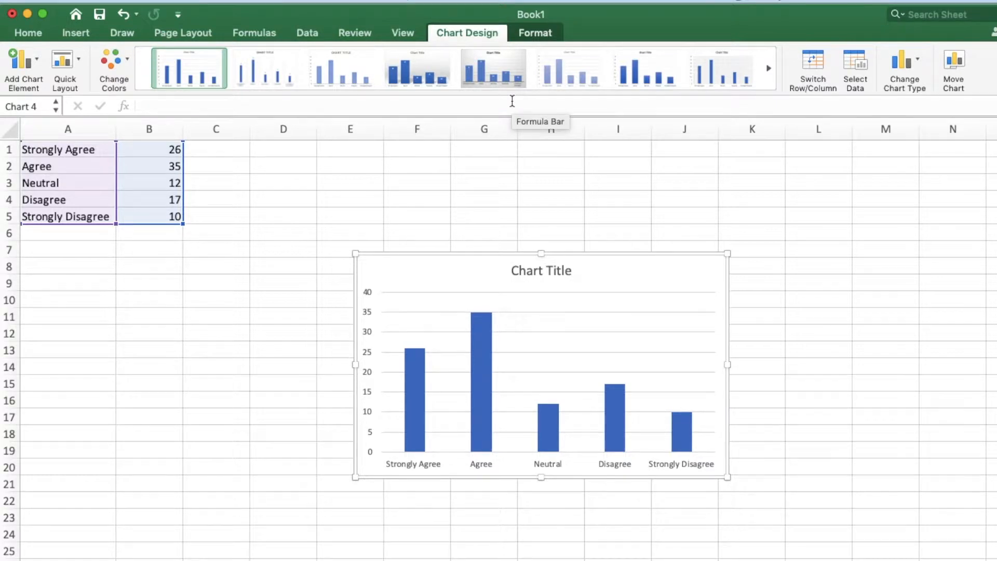
- Replace the chart title with "The Soup Bar in the BOMA should open one hour earlier"
click(550, 268)
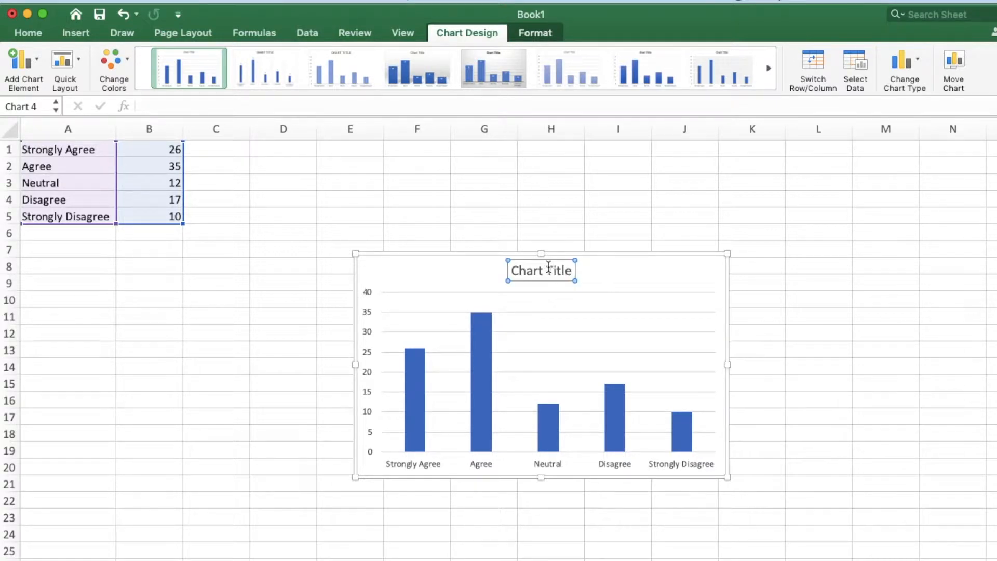
click(549, 267)
text(The)
key(shift+Right)
key(shift+Right)
key(shift+Right)
key(shift+Right)
key(shift+Right)
key(shift+Right)
key(shift+Right)
key(shift+Right)
key(shift+Right)
key(shift+Right)
key(shift+Right)
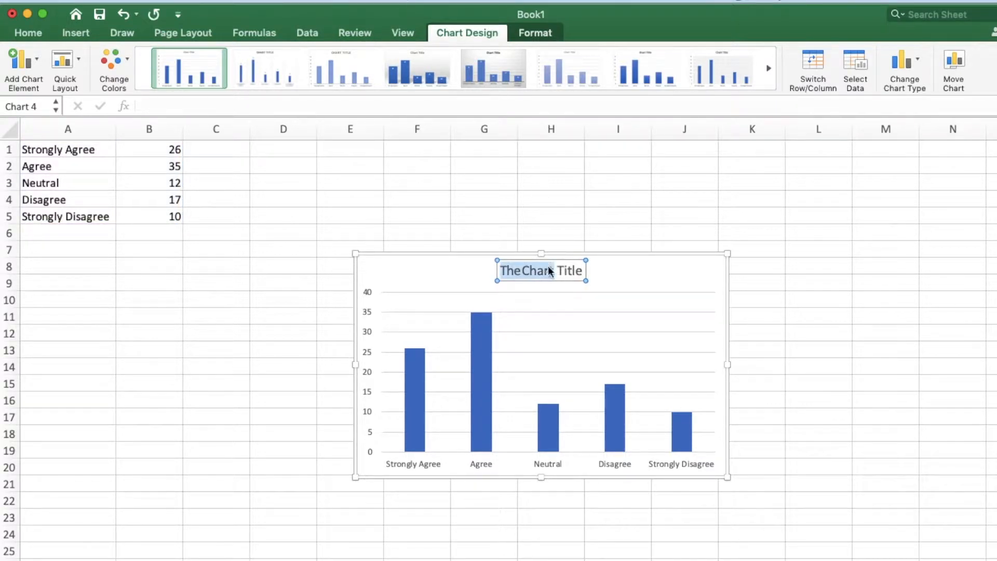
key(BackSpace)
text(Sou)
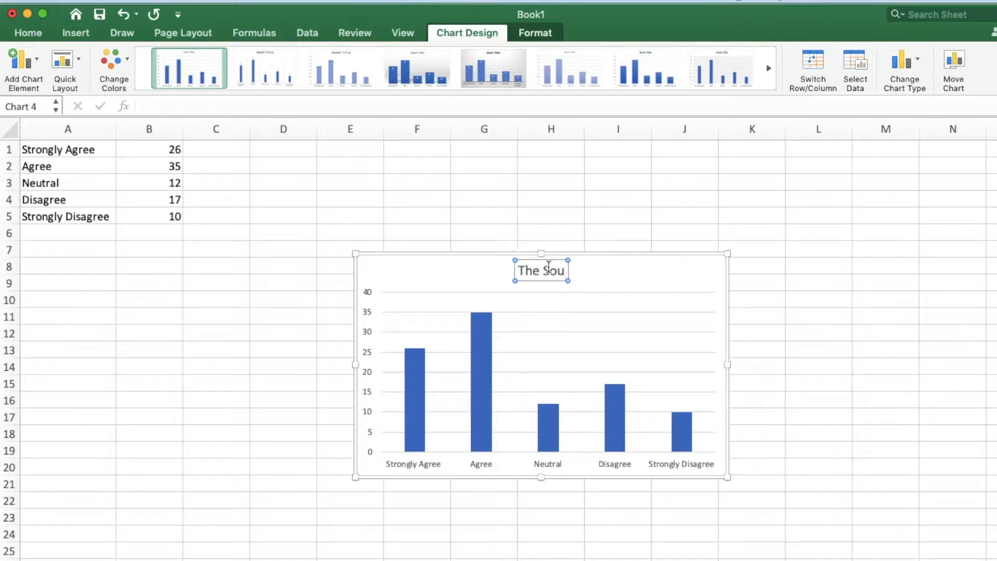
text(p Bar in t)
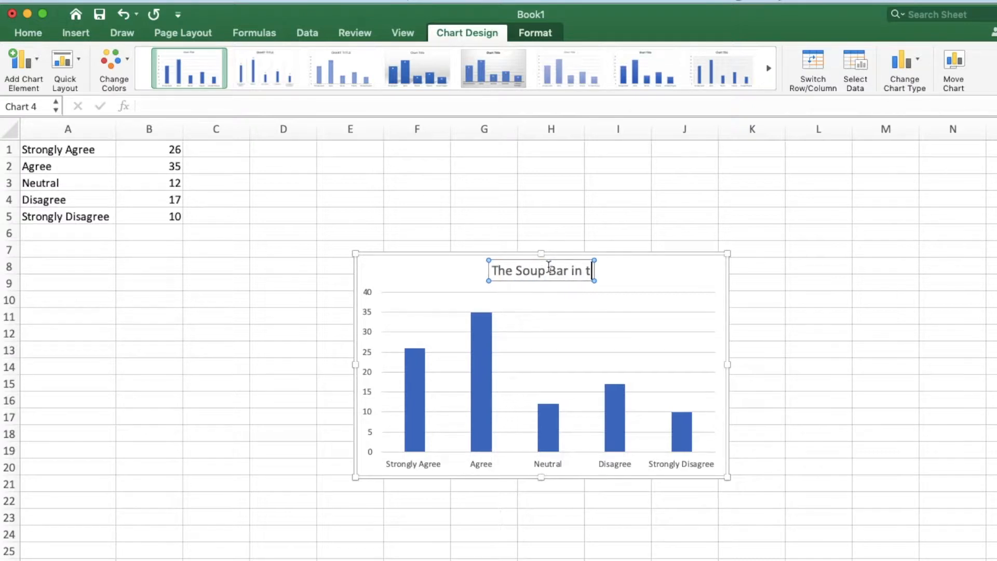
text(he BOMA Shou)
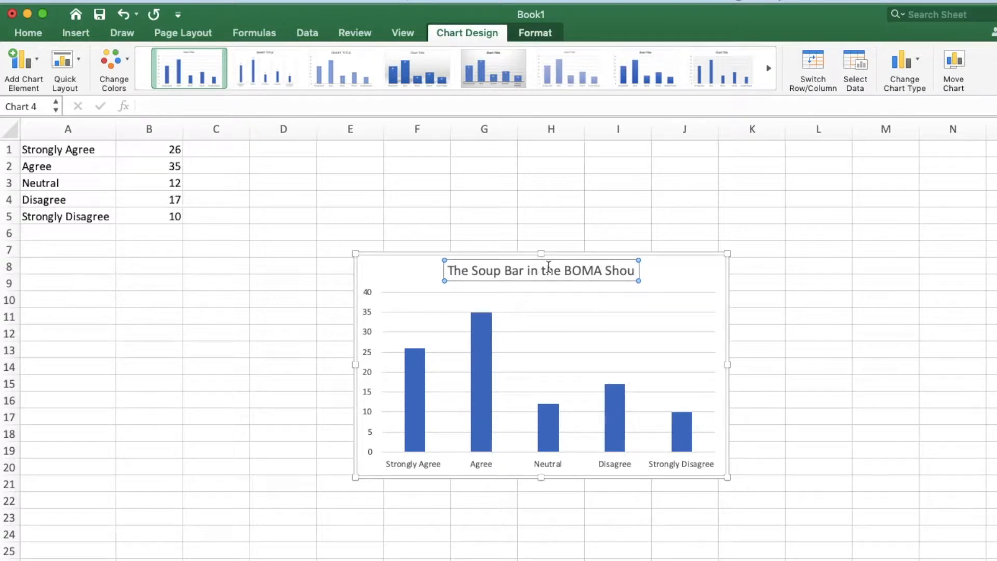
key(BackSpace)
key(BackSpace)
key(BackSpace)
key(BackSpace)
text(shou)
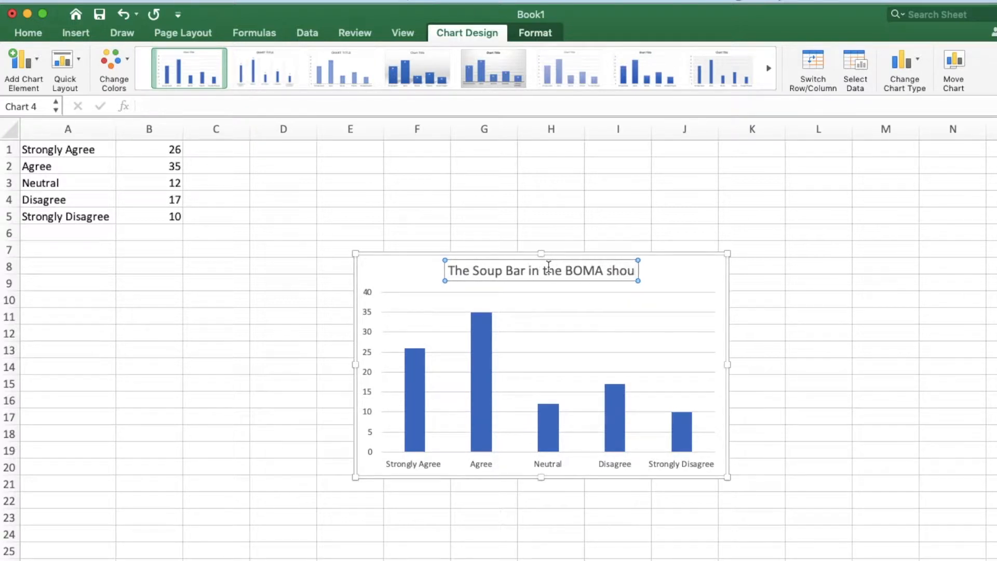
text(ld open one h)
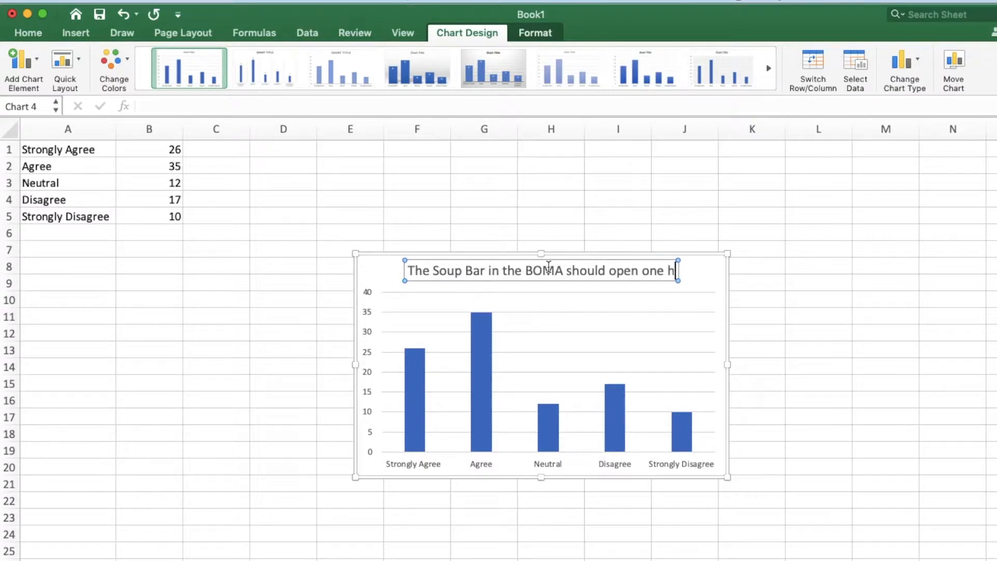
text(our earlier)
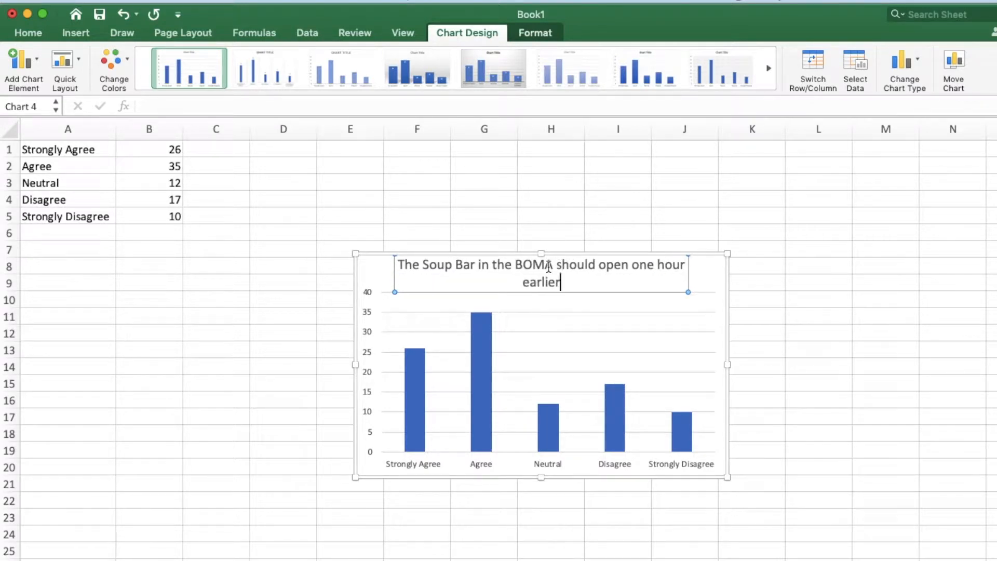
click(761, 345)
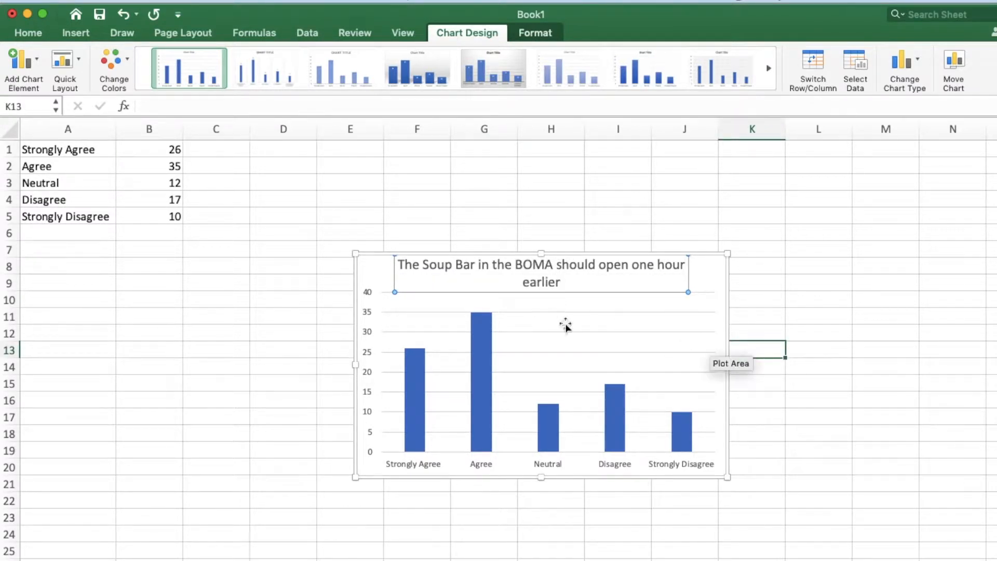
- Change the survey chart's type to a basic 2-D pie
click(375, 282)
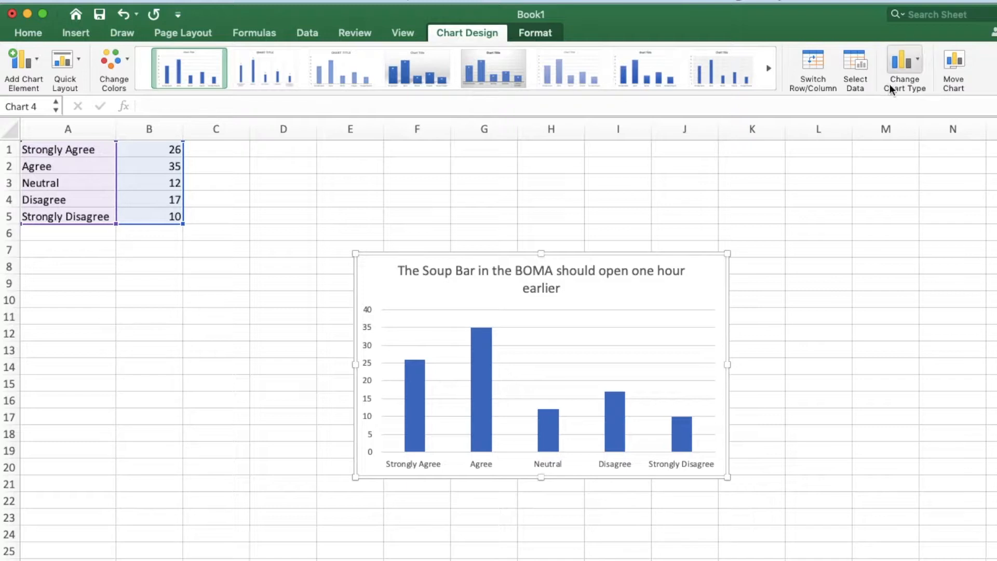
click(914, 63)
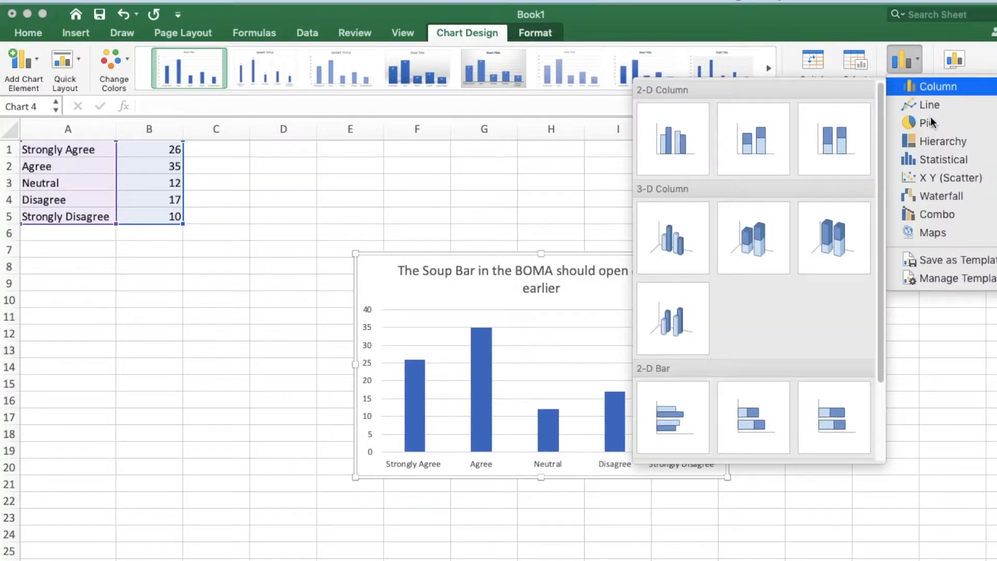
mouse_move(933, 122)
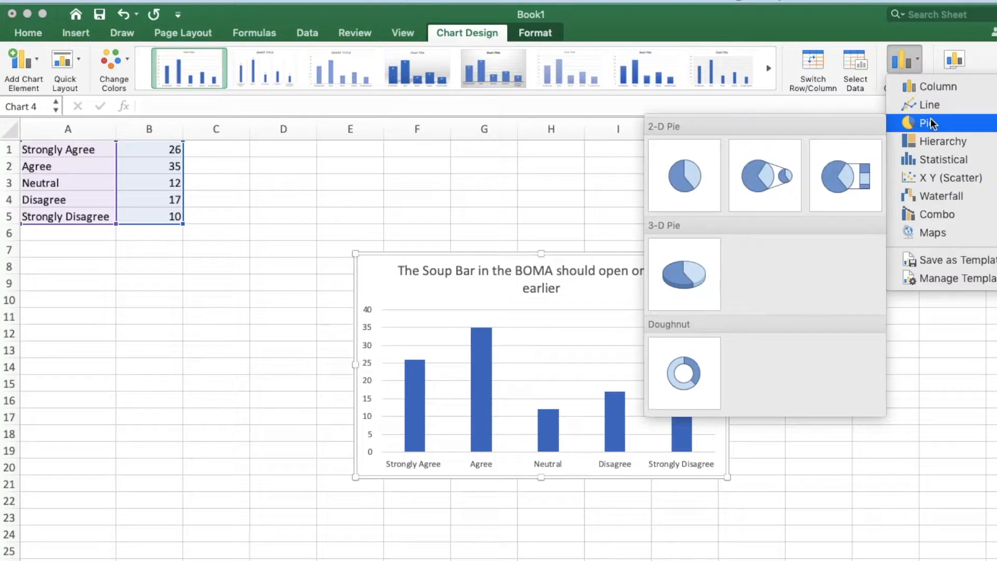
click(705, 176)
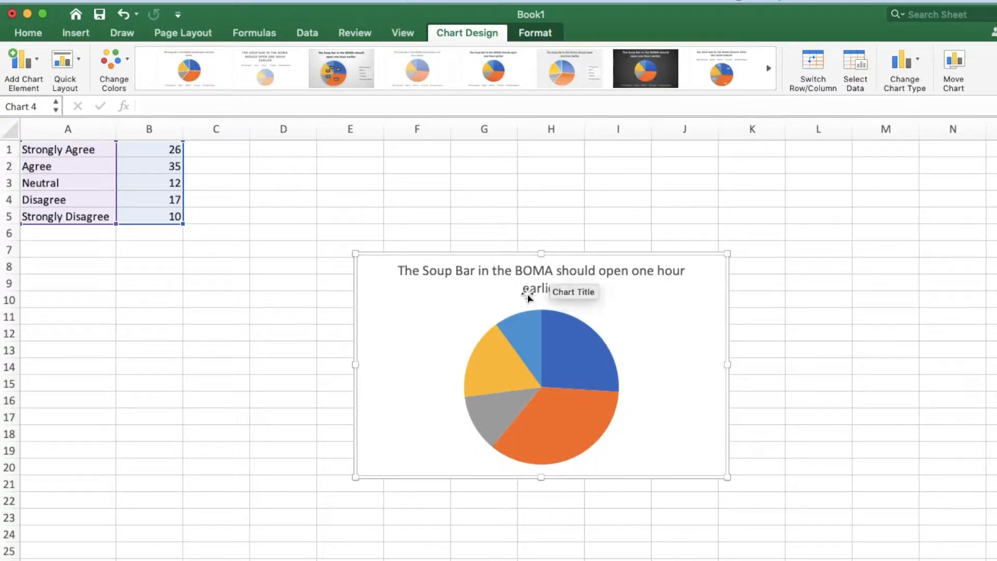
- Try several pie chart styles and apply the one with coloured category labels around the slices and an uppercase title
click(438, 77)
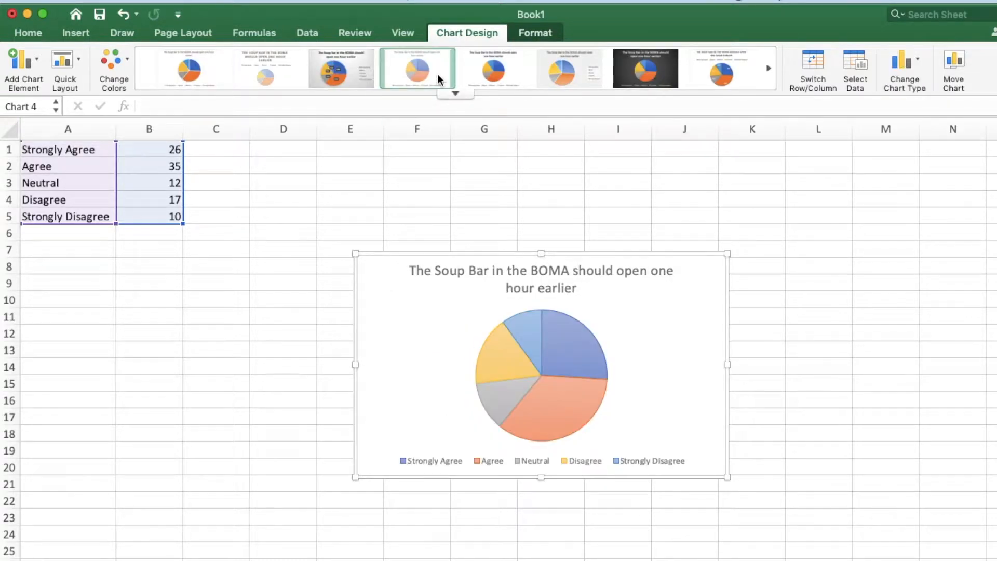
click(273, 80)
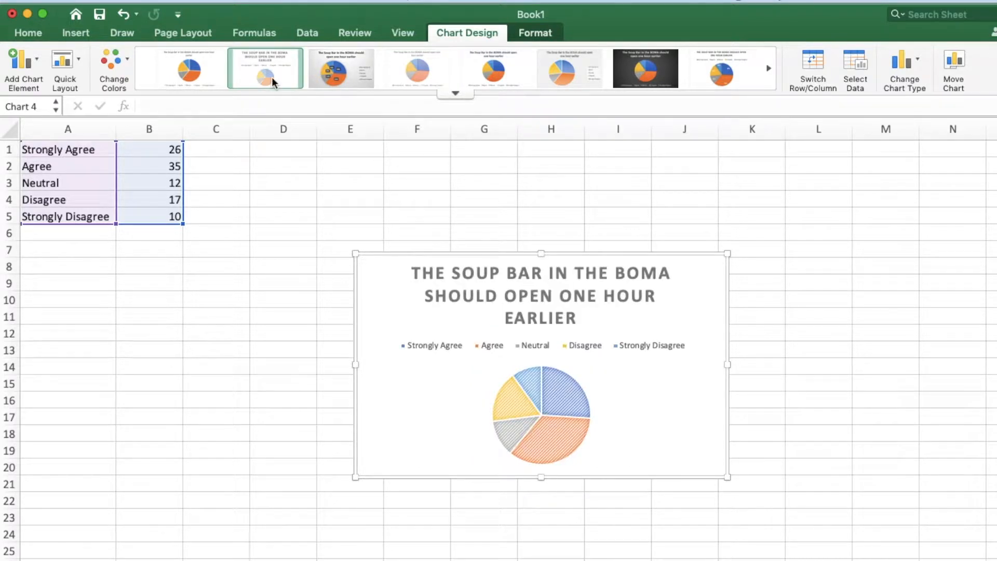
click(189, 75)
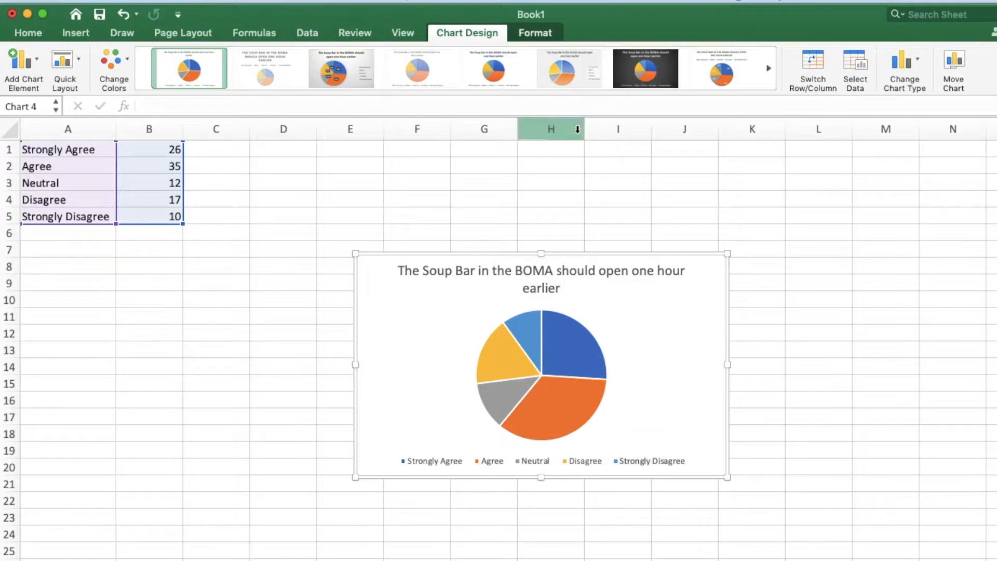
click(581, 85)
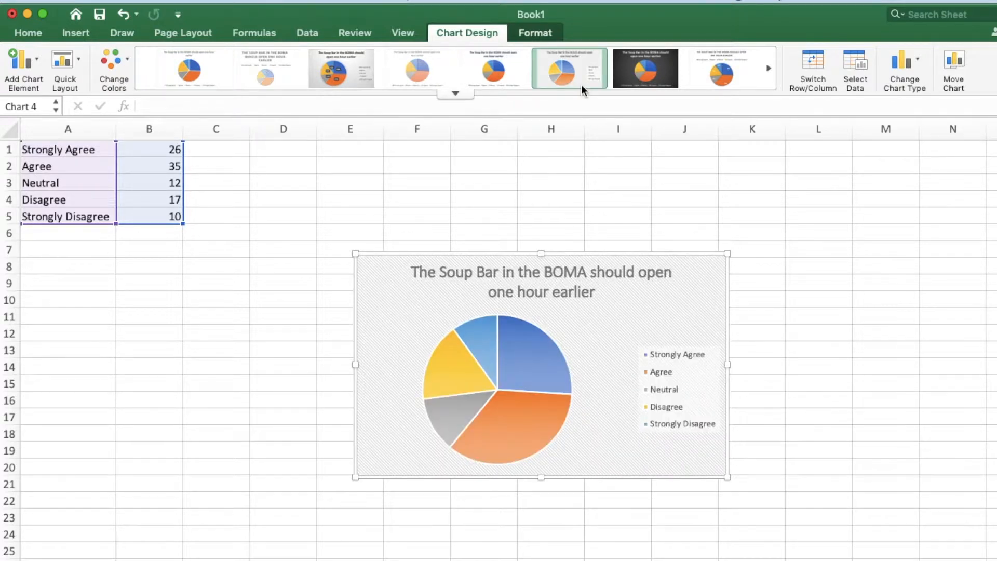
click(769, 69)
click(501, 66)
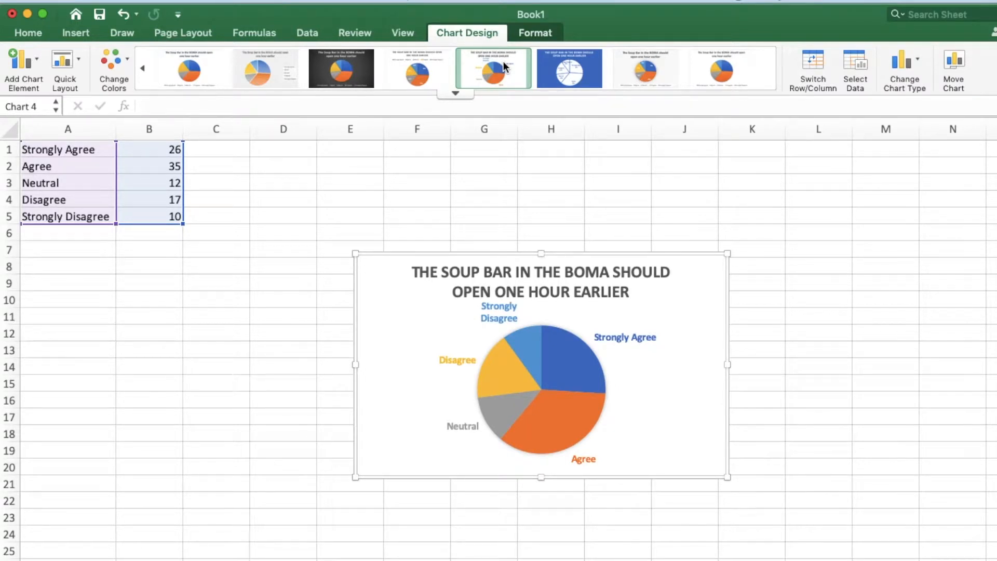
- Change the pie chart to a 2-D clustered column chart and apply the style with wide light blue columns
click(927, 86)
mouse_move(926, 87)
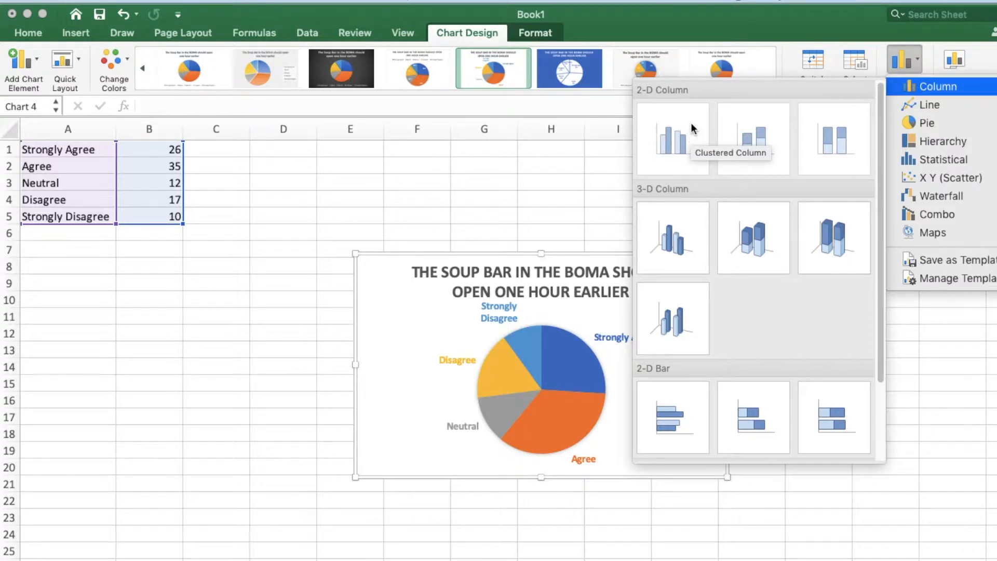
click(678, 125)
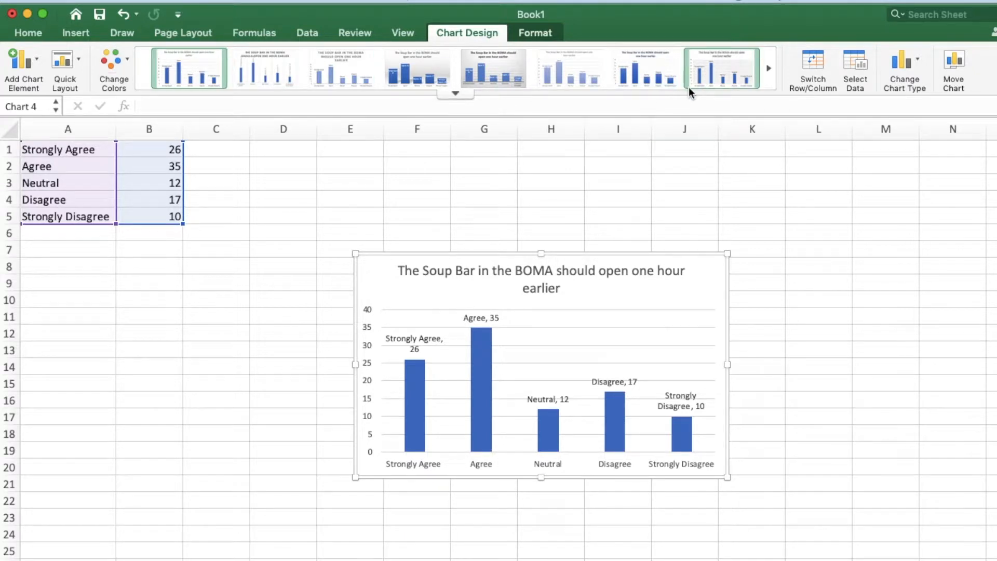
click(769, 71)
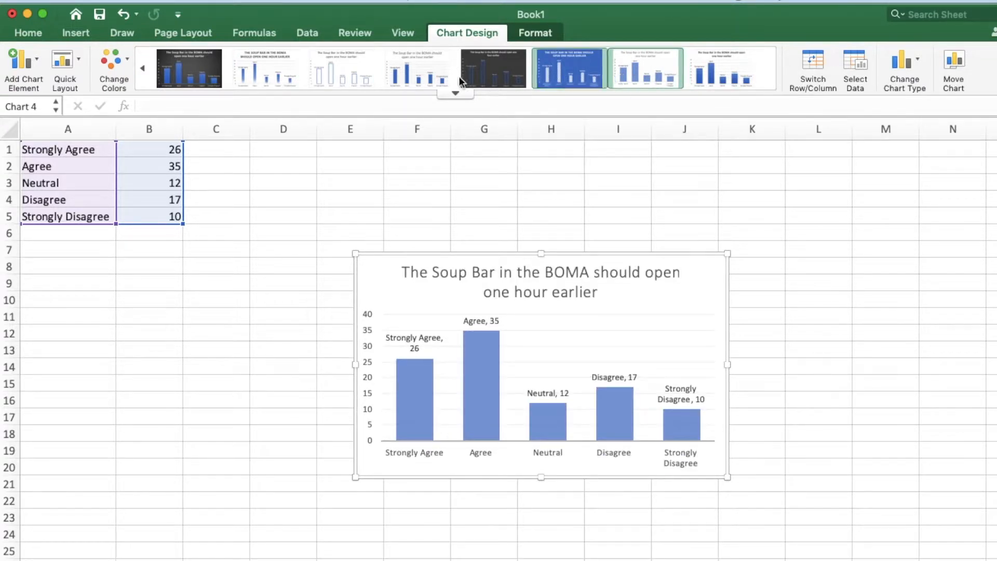
- Try the chart style with hollow, blue-outlined columns and look through the full set of column styles
click(335, 77)
click(453, 93)
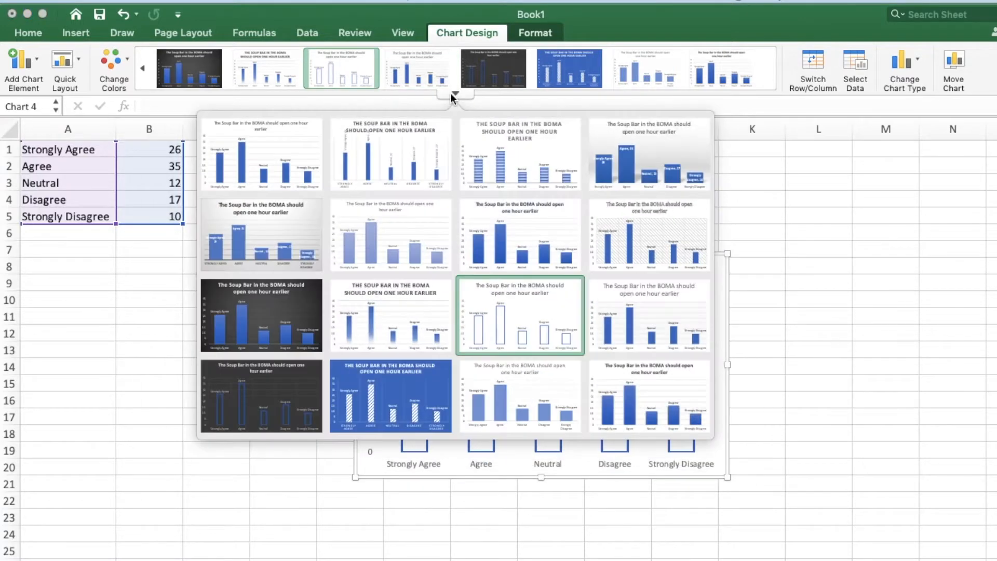
click(451, 92)
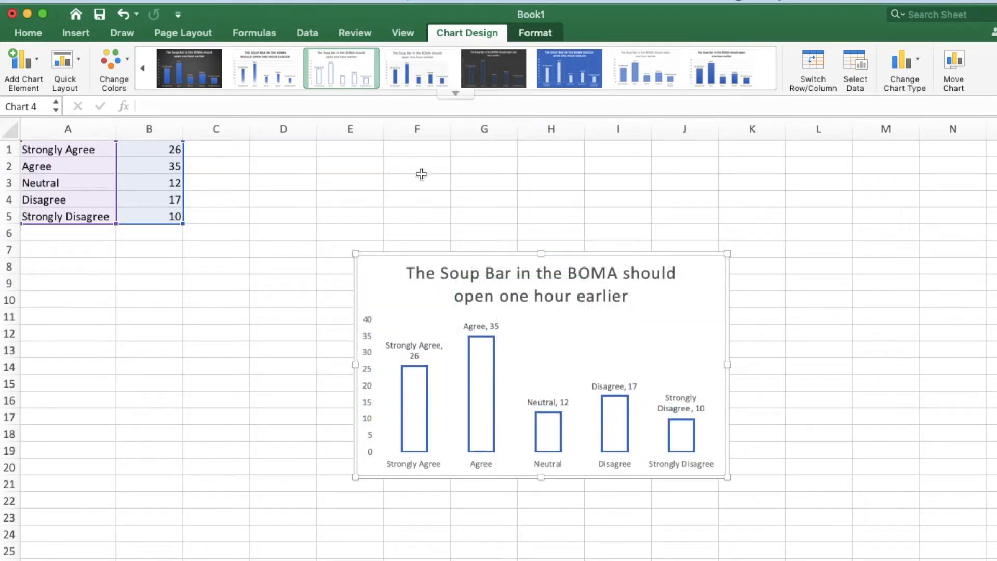
- Undo the latest chart style changes
key(super+z)
key(super+z)
key(super+z)
key(super+z)
key(super+z)
key(super+z)
key(super+z)
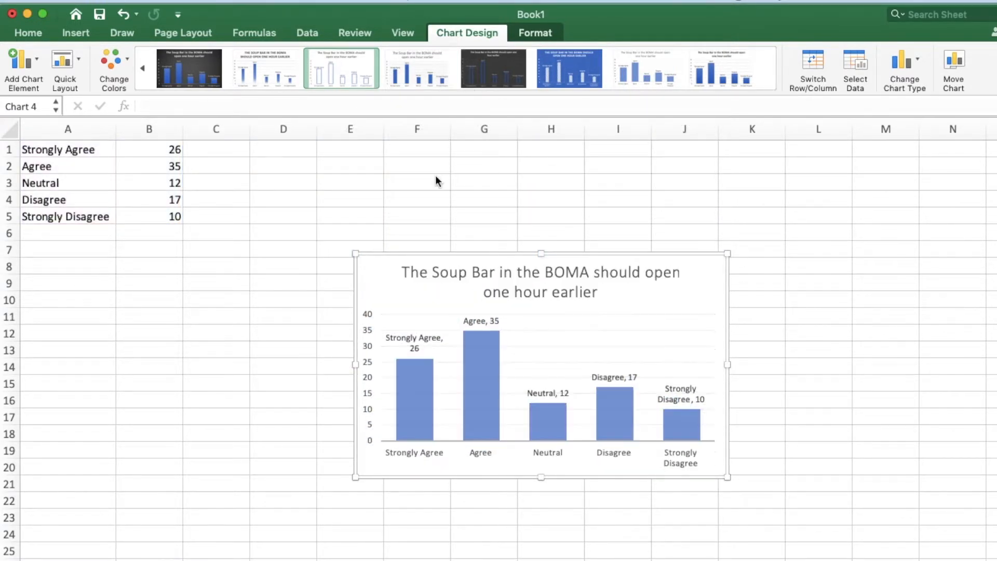
- Undo the chart type and style changes until the plain 2-D column chart is restored
key(super+z)
key(super+z)
key(super+z)
key(super+z)
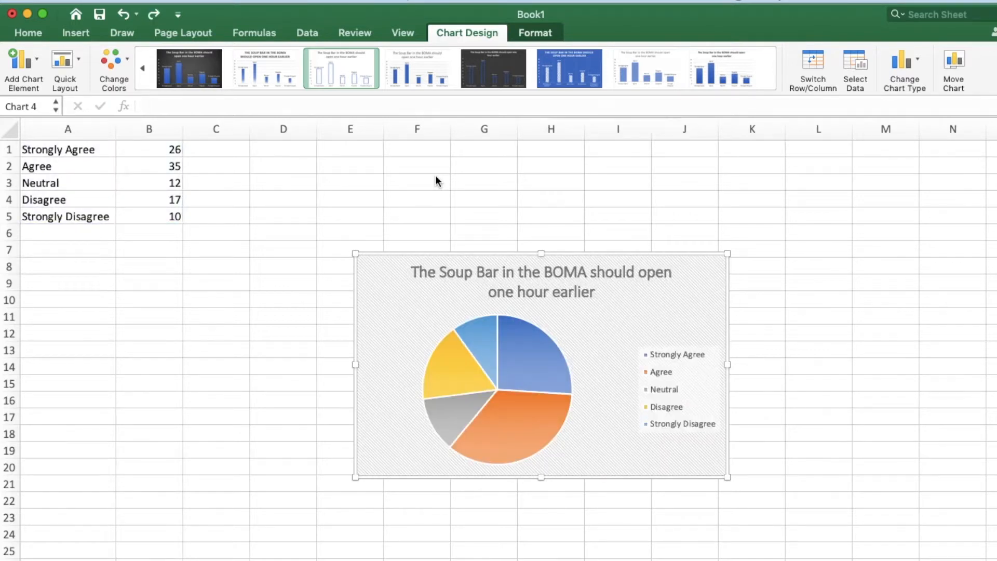
key(super+z)
key(super+z)
key(super+z)
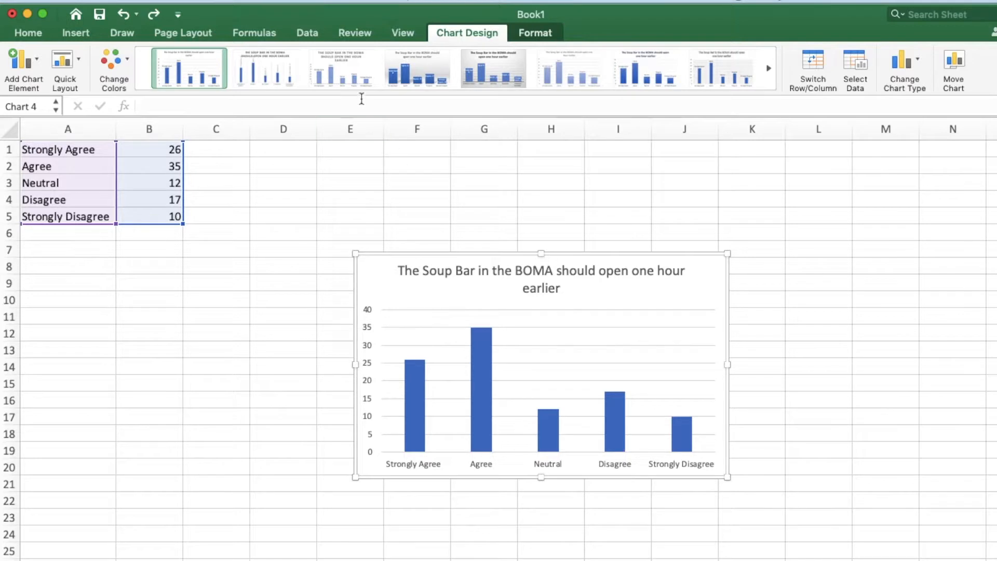
- Try the column chart style with striped light blue columns and a bold uppercase title
click(363, 77)
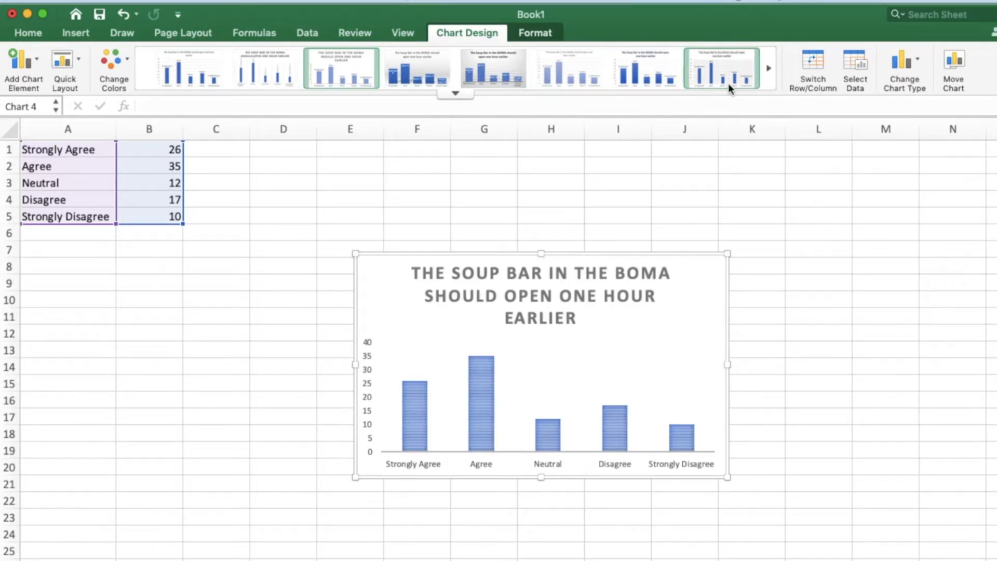
key(super+z)
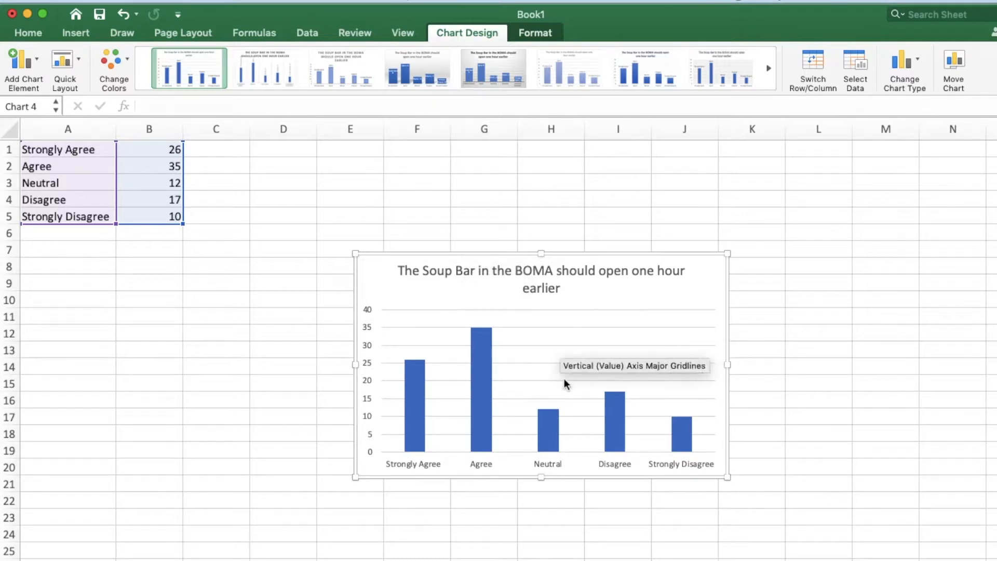
click(791, 382)
- Fill only the Strongly Agree column of the chart with the standard orange colour
click(412, 388)
click(414, 386)
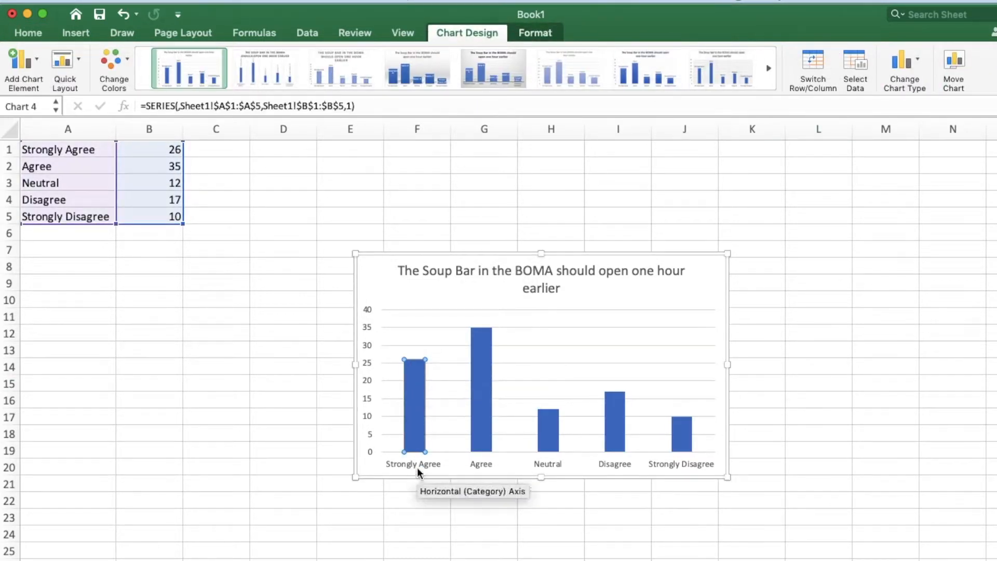
click(532, 34)
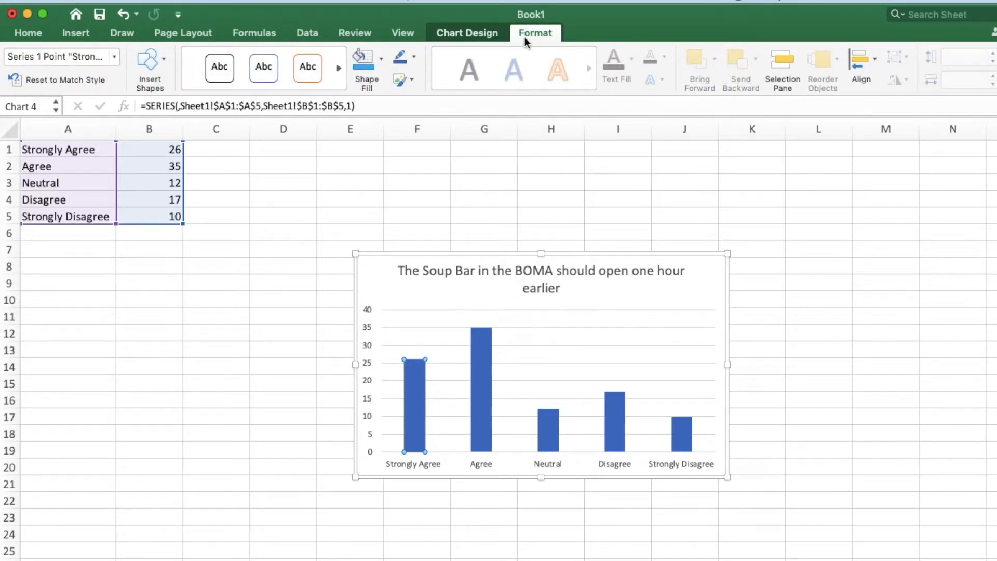
click(381, 62)
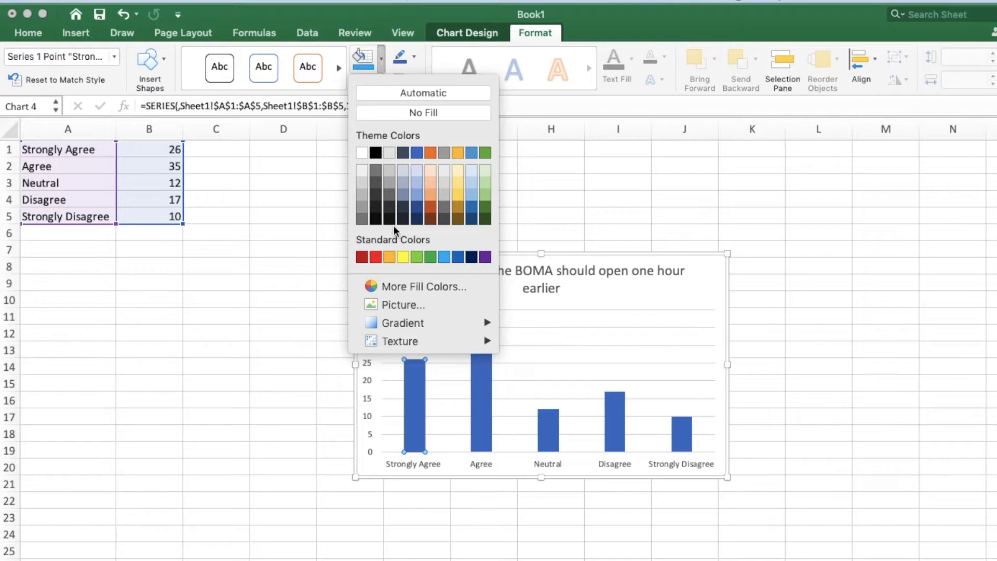
click(390, 258)
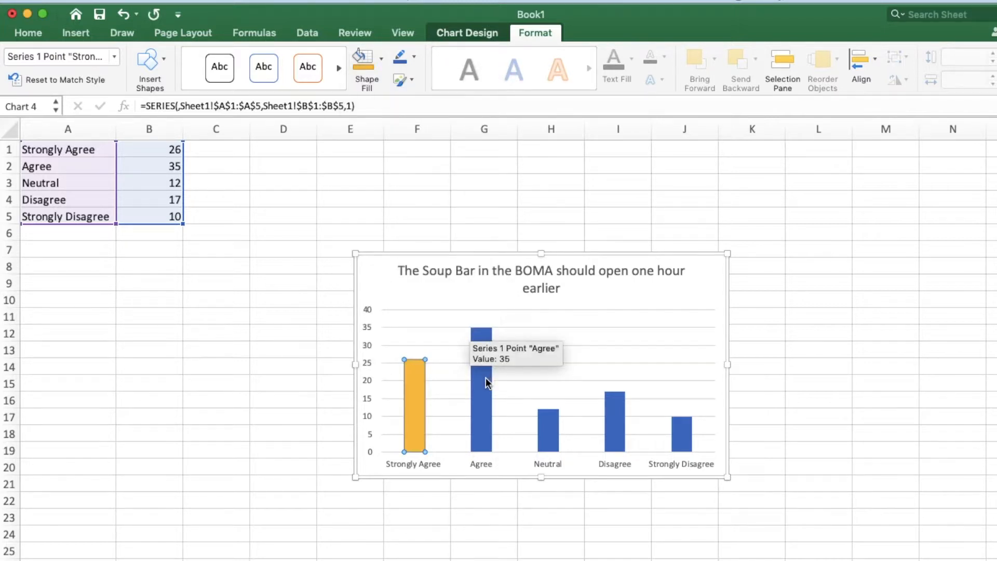
- Fill the chart's Neutral column with standard green and the Disagree column with standard red
click(547, 430)
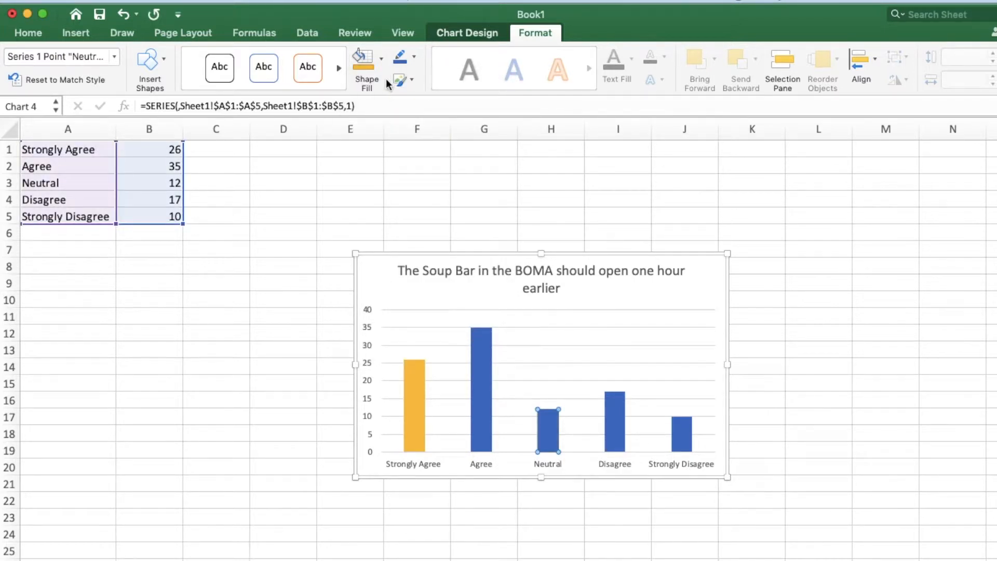
click(382, 59)
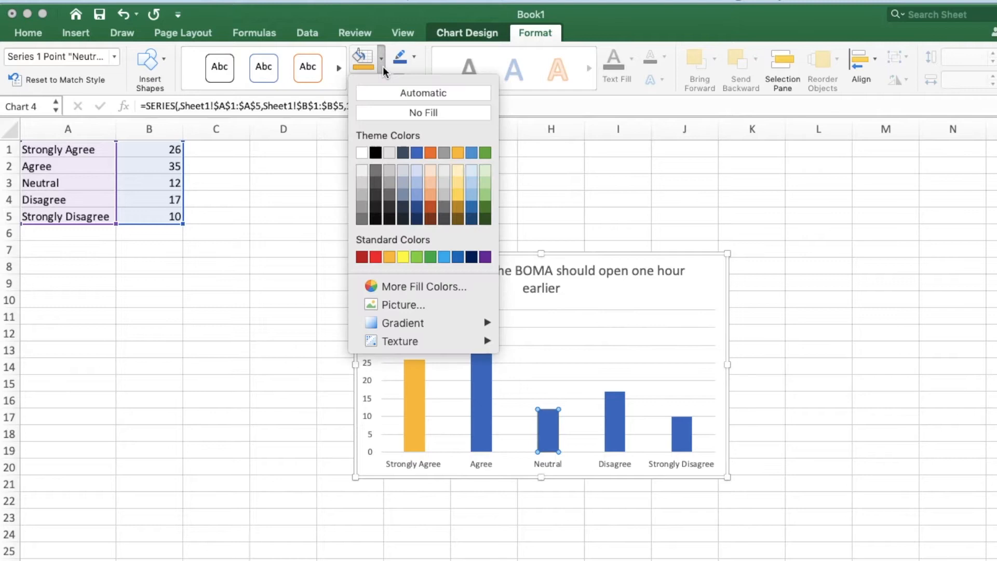
click(430, 256)
click(617, 416)
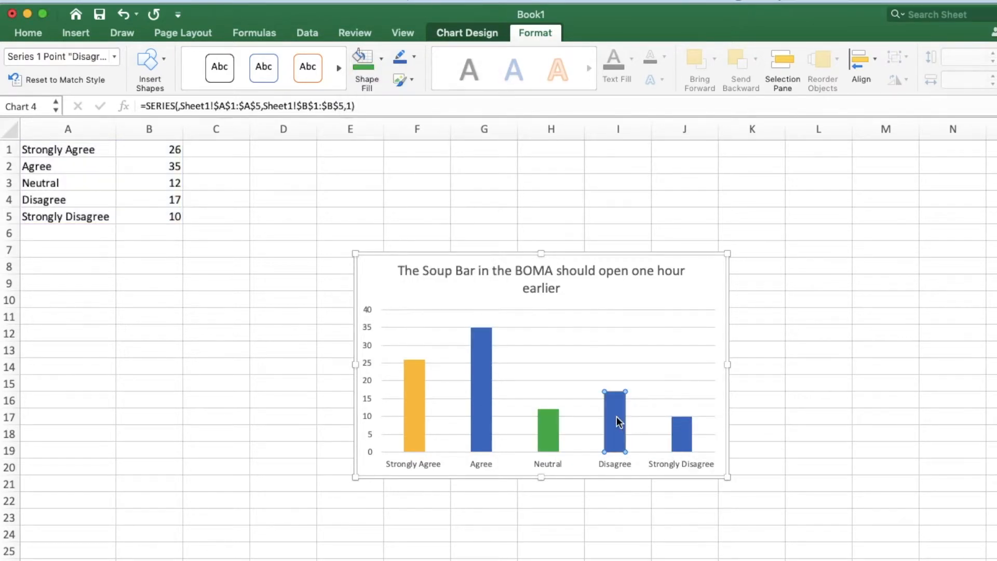
click(382, 60)
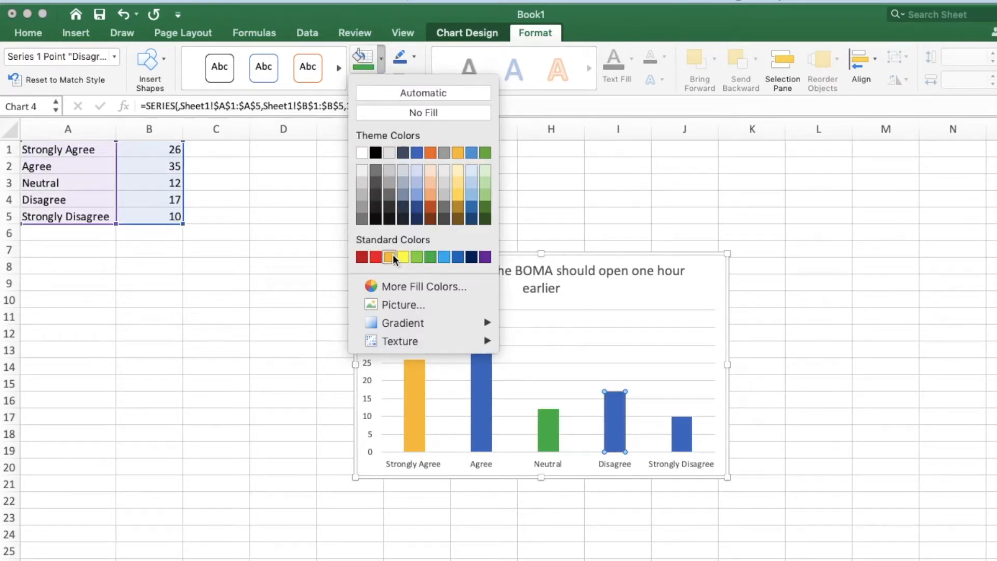
click(375, 256)
- Fill the chart's Strongly Disagree column with standard purple and deselect the chart
click(680, 436)
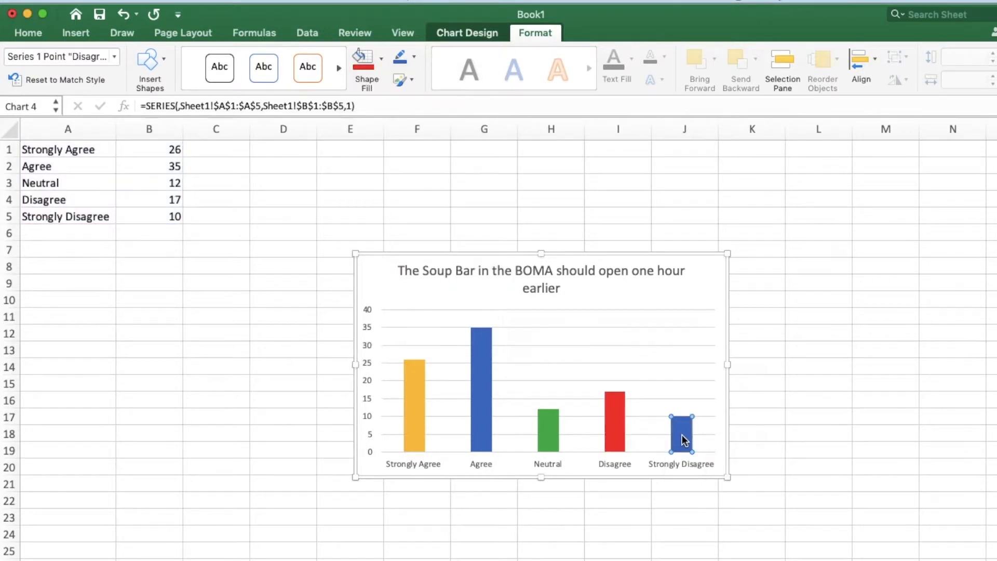
click(381, 59)
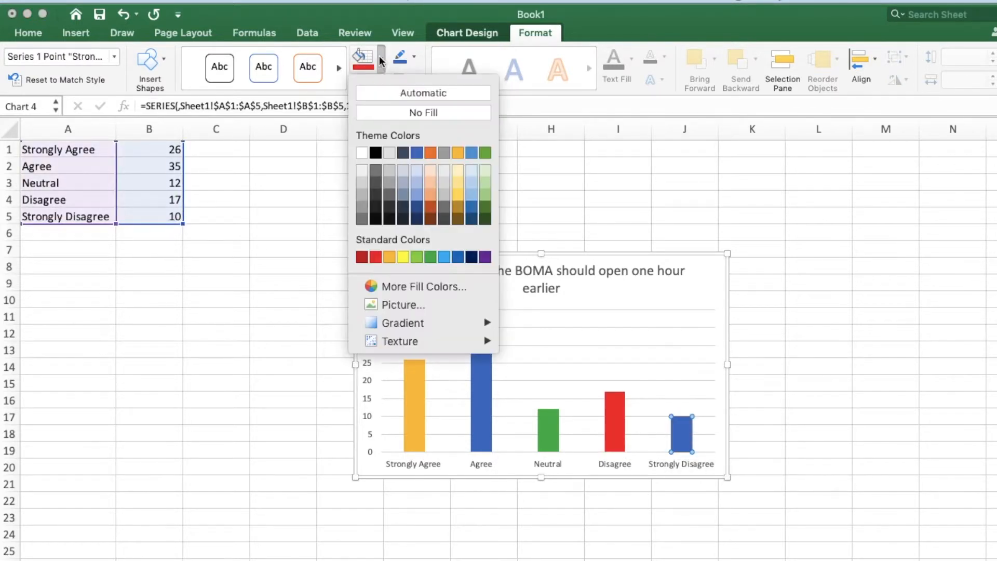
click(495, 260)
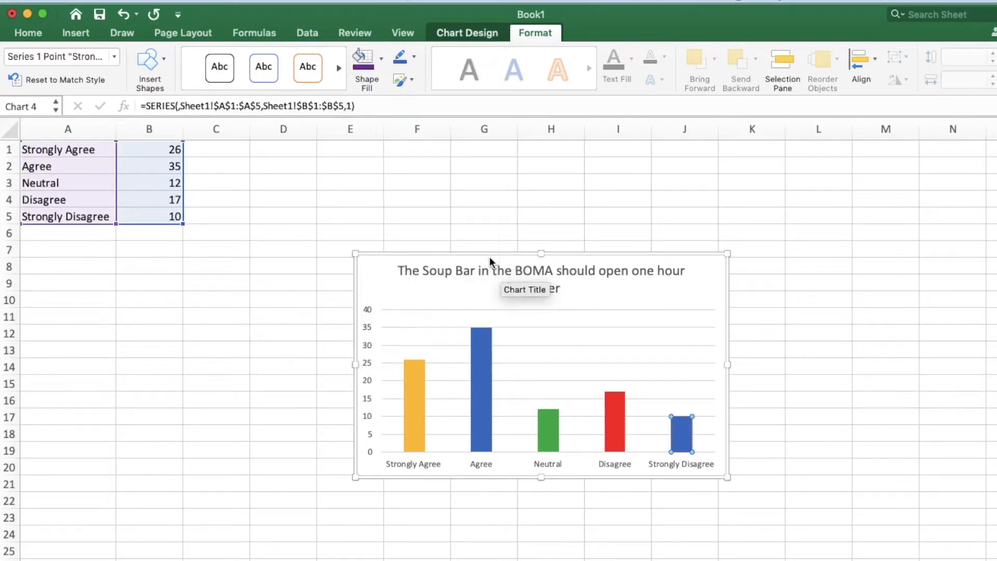
click(654, 210)
click(795, 344)
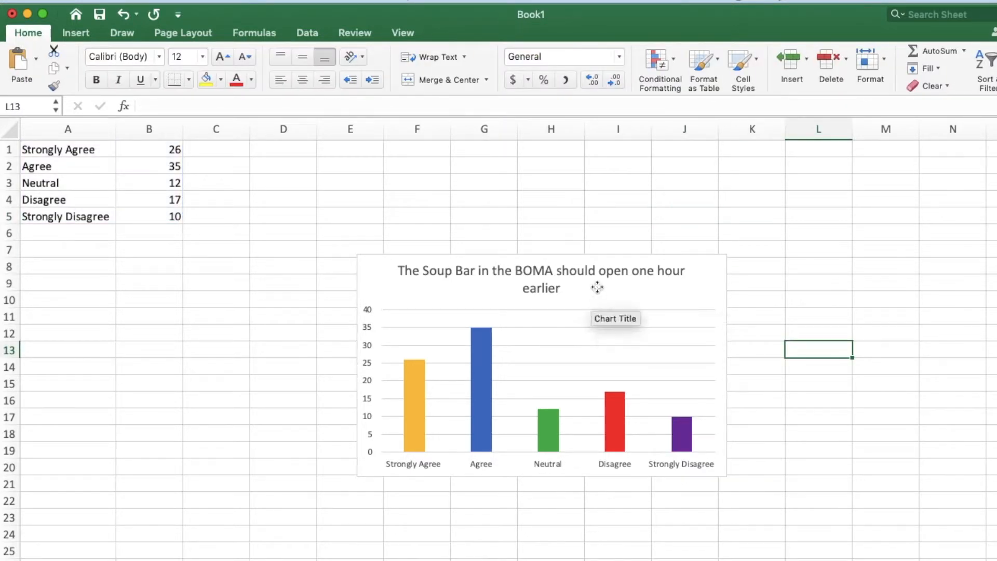
click(598, 287)
click(697, 408)
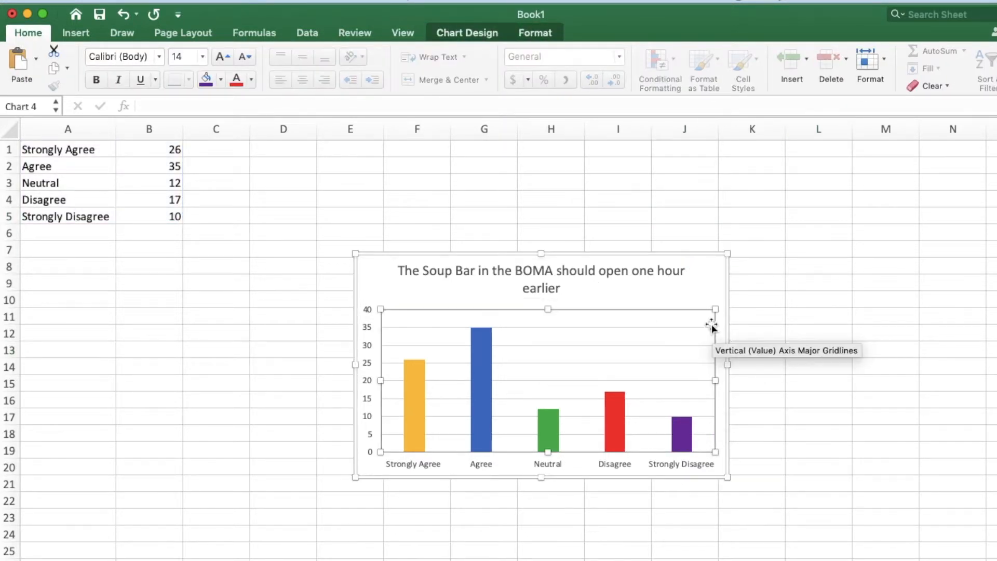
click(710, 277)
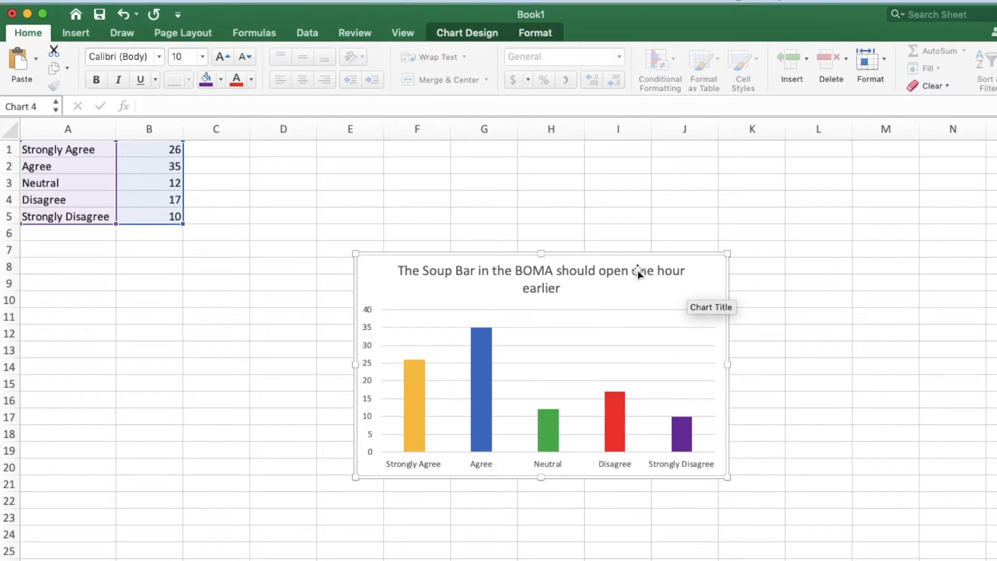
click(472, 204)
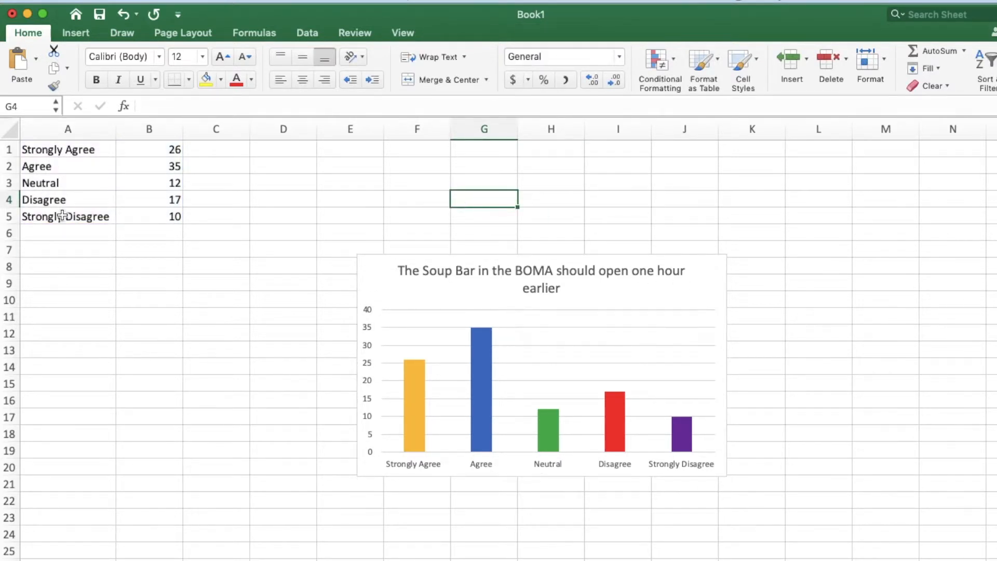
- Delete the whole survey column chart from the worksheet
click(391, 270)
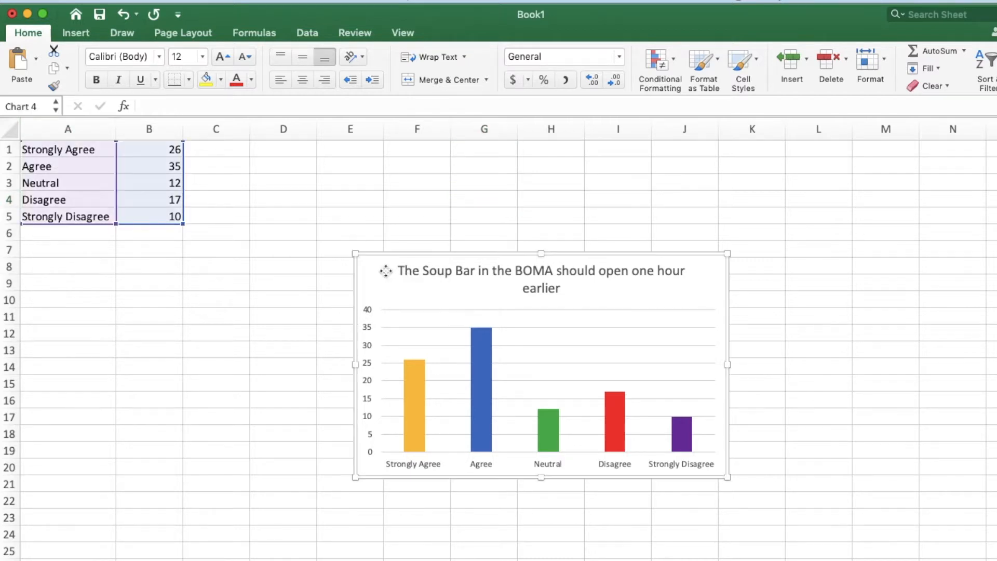
right_click(386, 275)
click(375, 270)
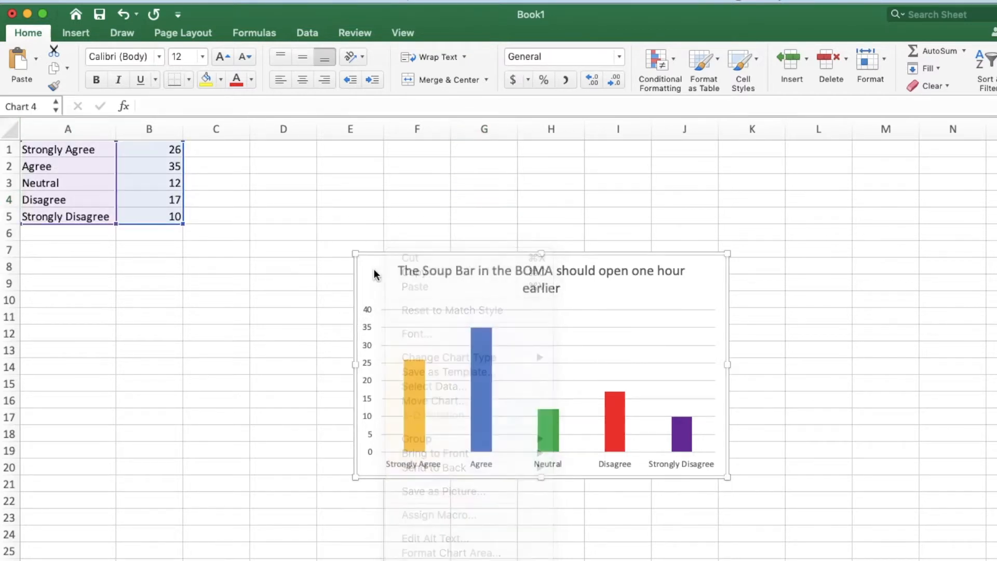
key(Delete)
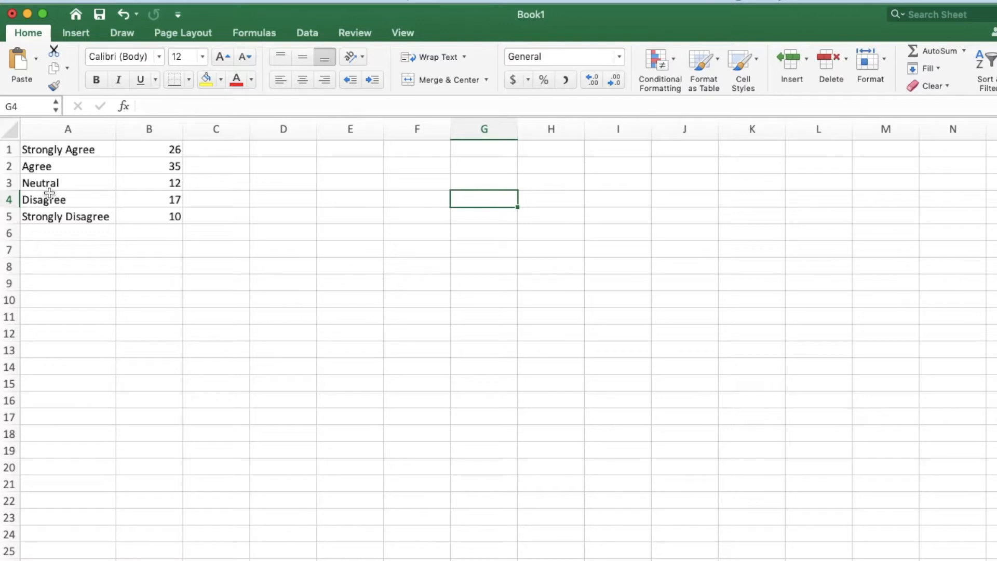
- Clear the old survey labels and counts from cells A1:B5
drag(34, 151, 151, 215)
key(super+z)
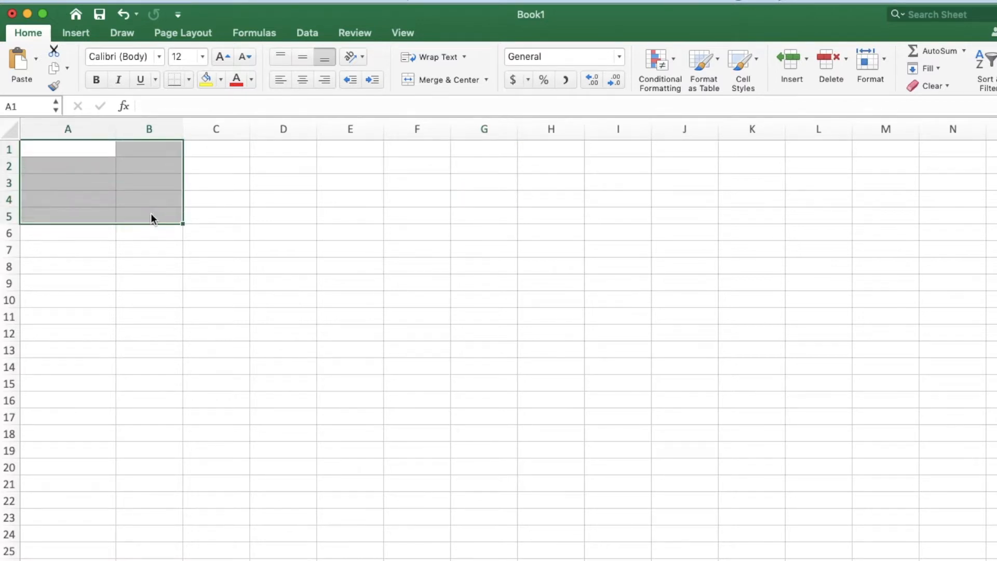
key(super+z)
- Enter the label "Agree Female" in cell A1
click(57, 150)
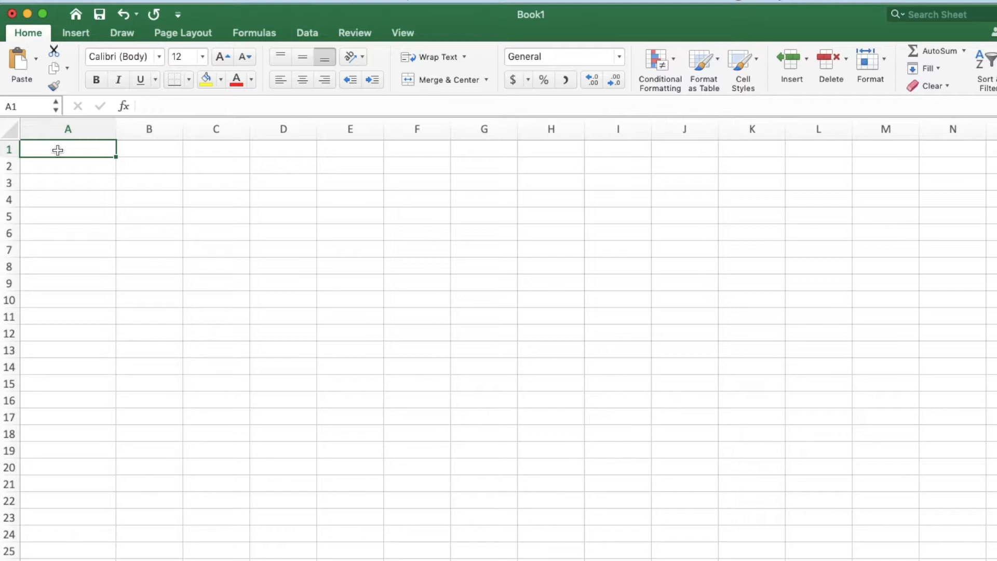
text(Fema)
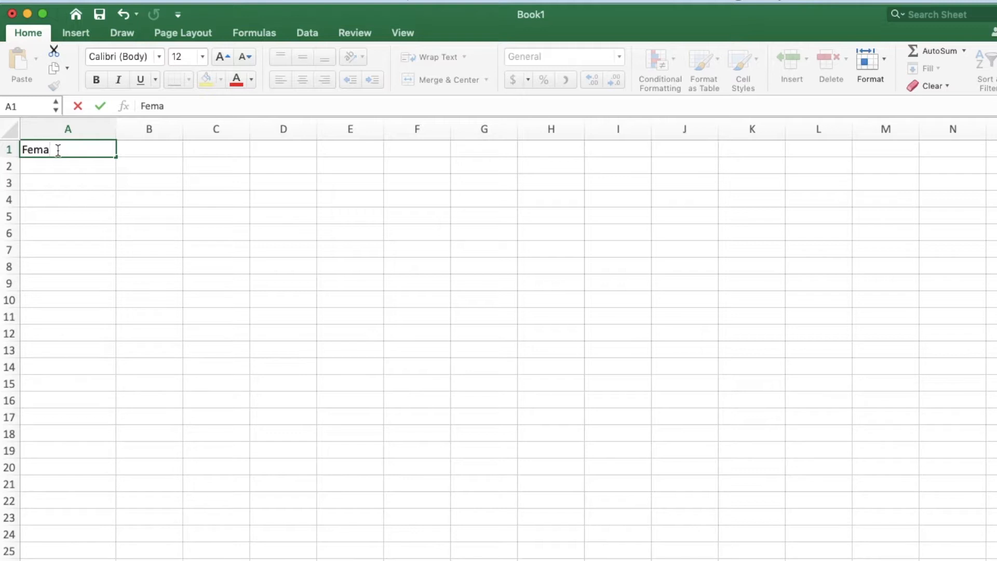
key(BackSpace)
key(BackSpace)
key(BackSpace)
key(BackSpace)
text(Agree Female)
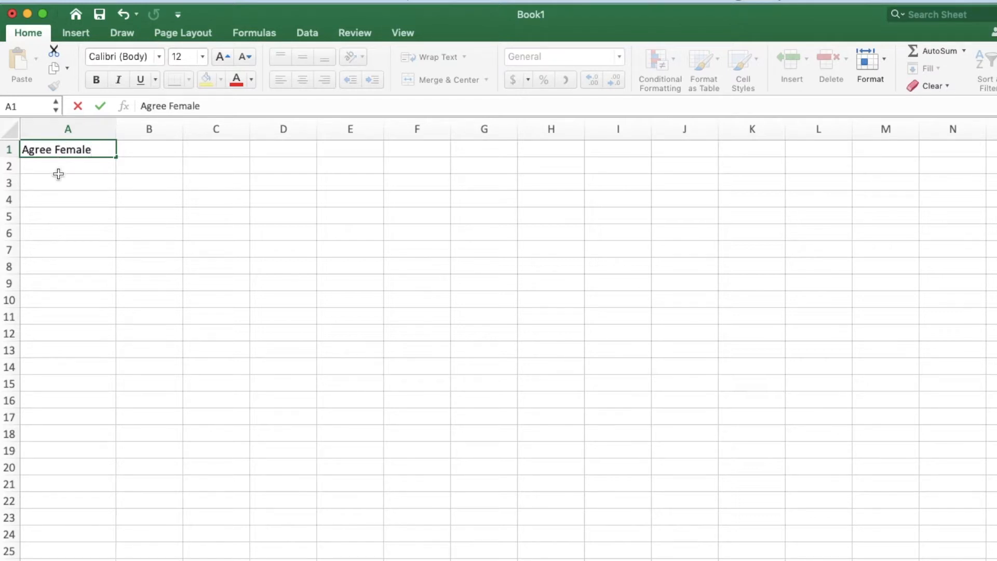
- Enter the label "Disagree Female" in cell A2
click(62, 169)
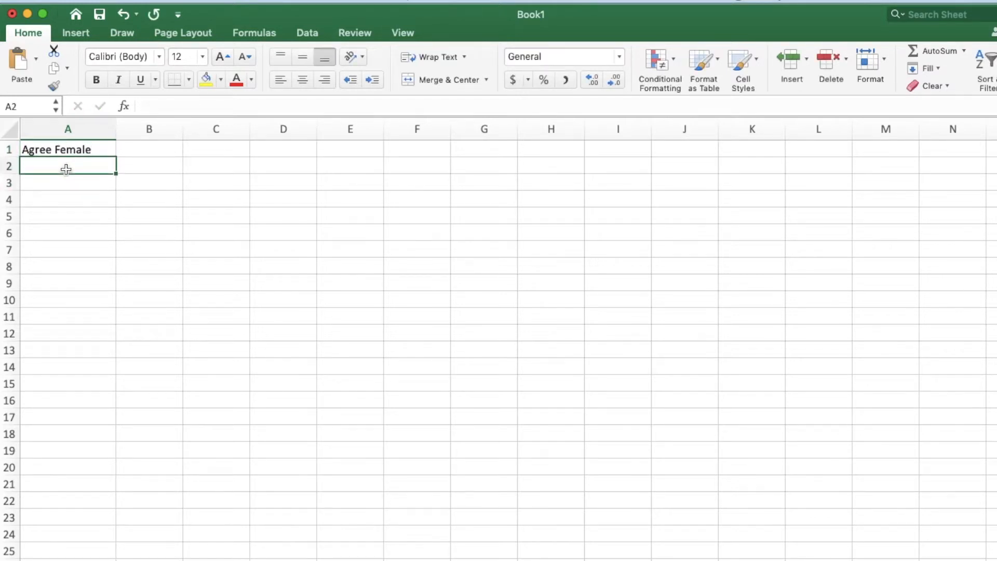
text(Agree)
key(BackSpace)
key(BackSpace)
key(BackSpace)
key(BackSpace)
key(BackSpace)
text(Disagr)
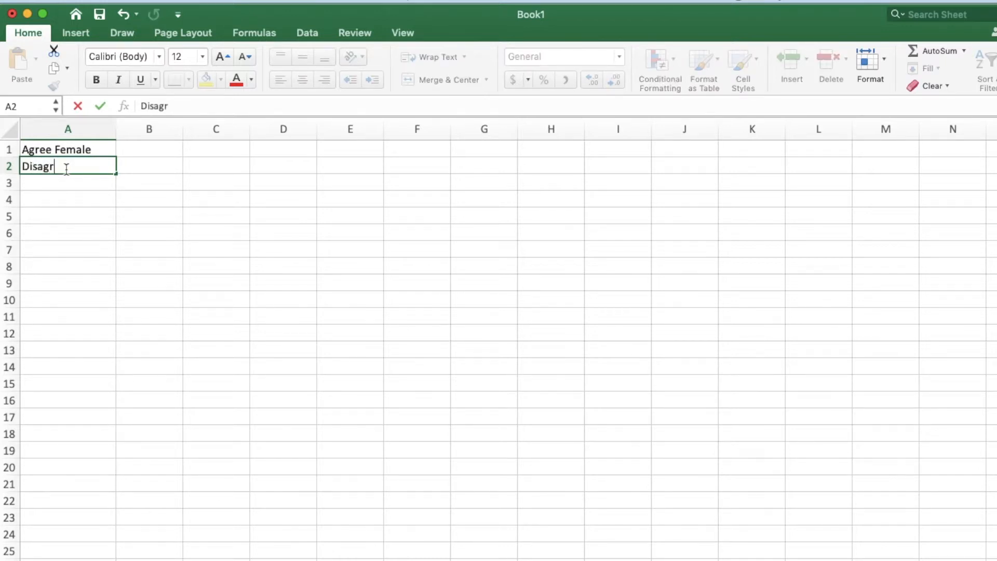
text(ee Female)
key(Return)
- Enter the labels "Agree Male" in cell A3 and "Disagree Male" in cell A4
text(Agree )
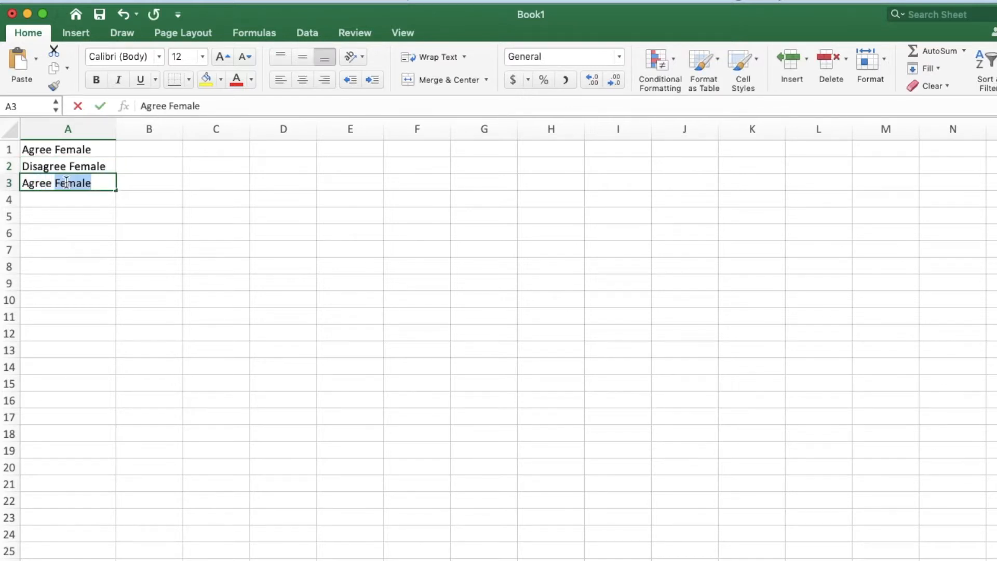
text(Male)
key(Return)
text(Diagree)
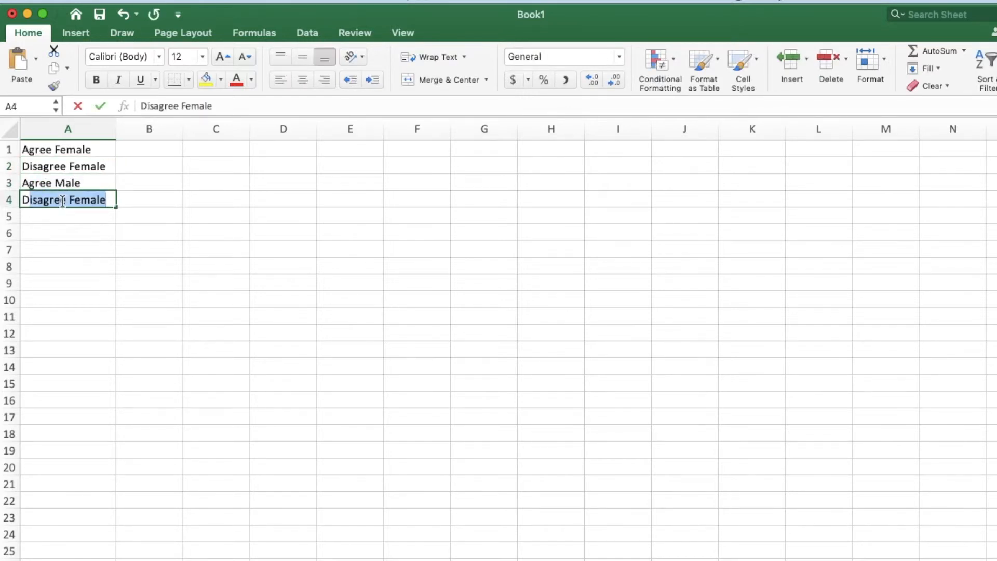
key(BackSpace)
key(BackSpace)
key(BackSpace)
key(BackSpace)
key(BackSpace)
text(sa)
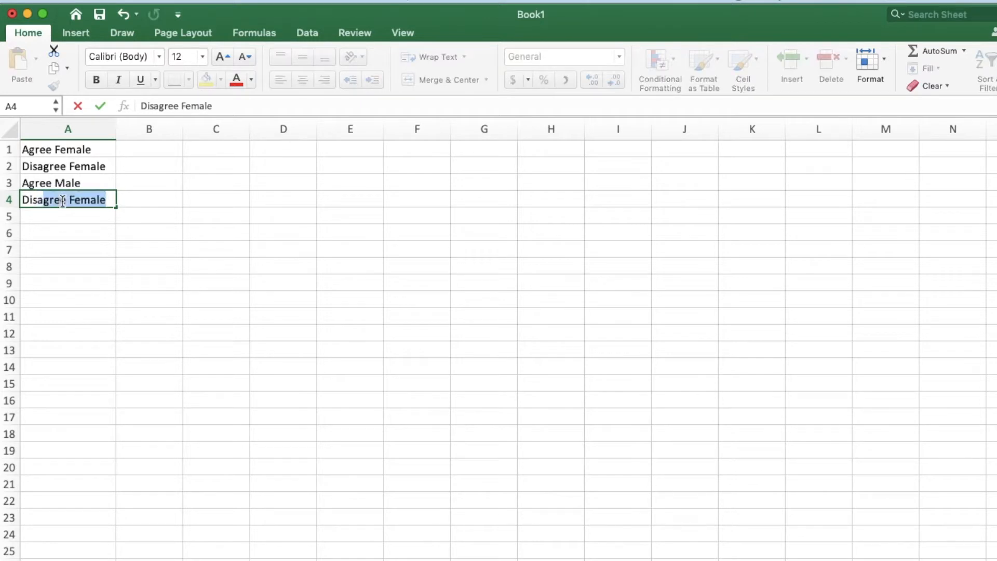
text(gree Male)
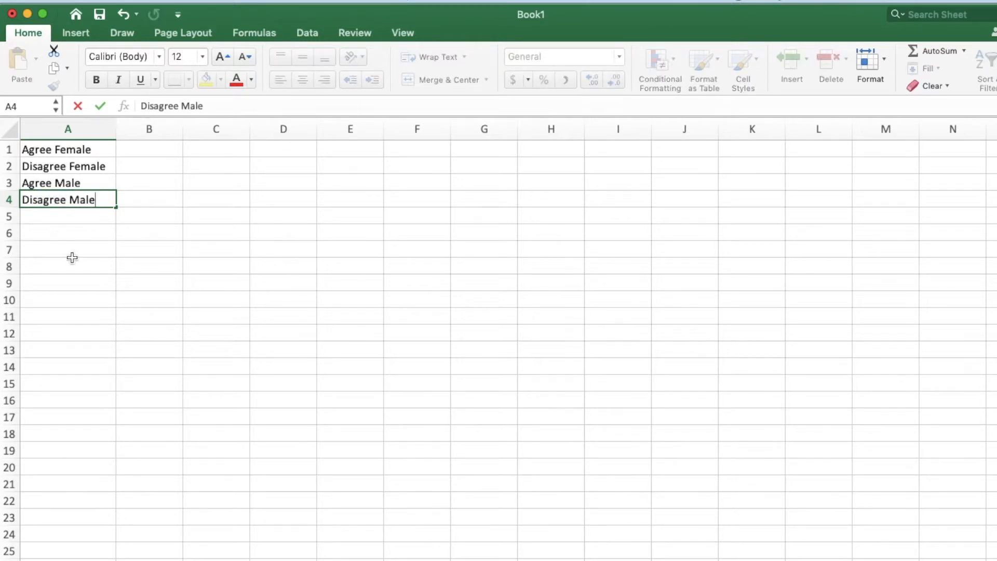
click(73, 258)
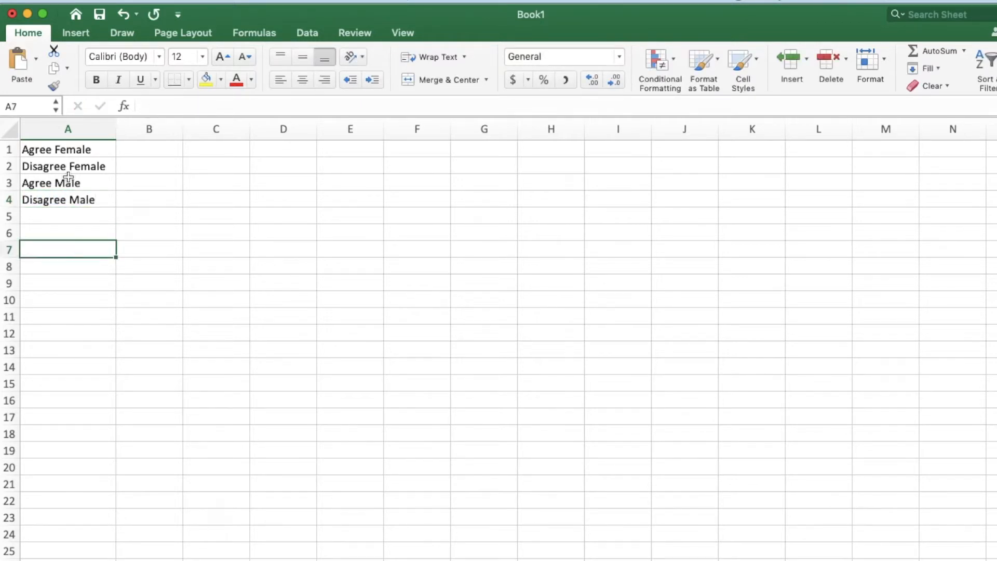
- Enter the response counts 15, 2, 5 and 24 beside the four labels in cells B1 to B4
click(161, 149)
text(15)
click(160, 166)
text(2)
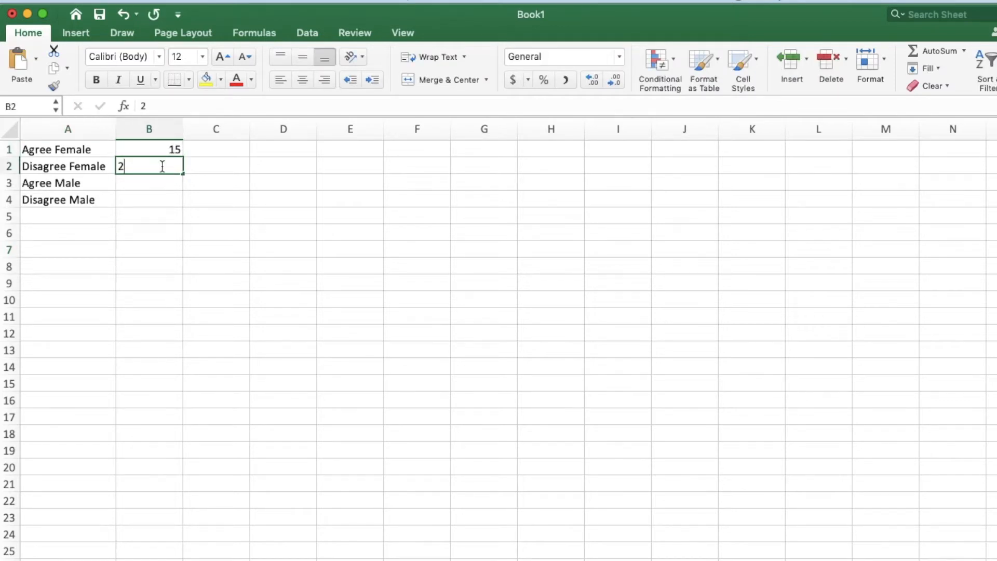
click(164, 183)
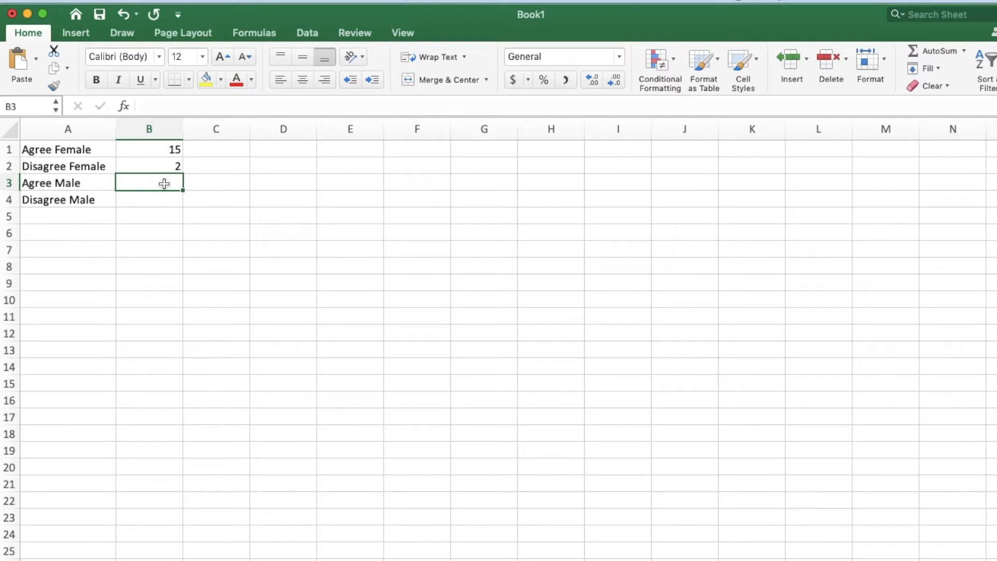
text(5)
click(170, 200)
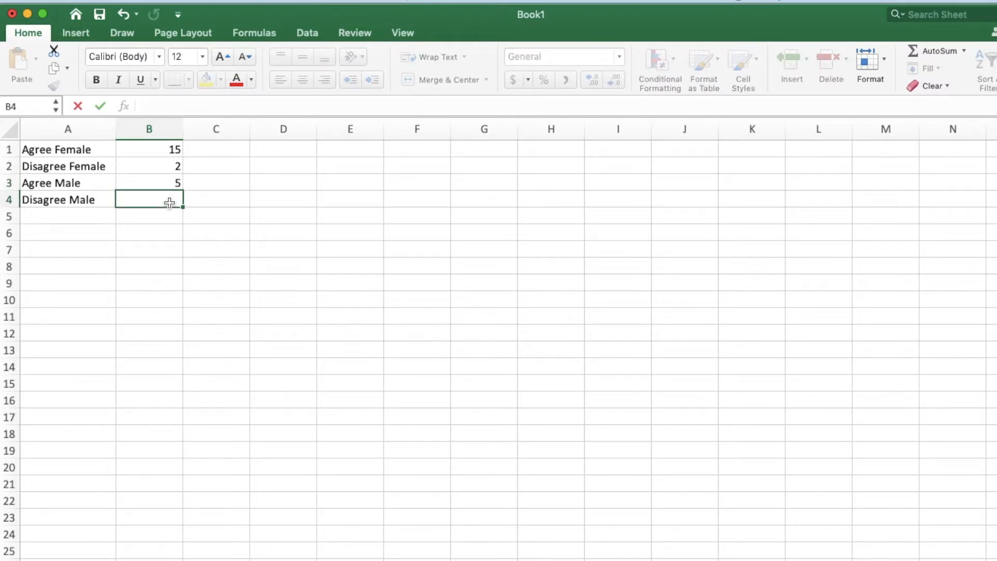
text(24)
click(169, 236)
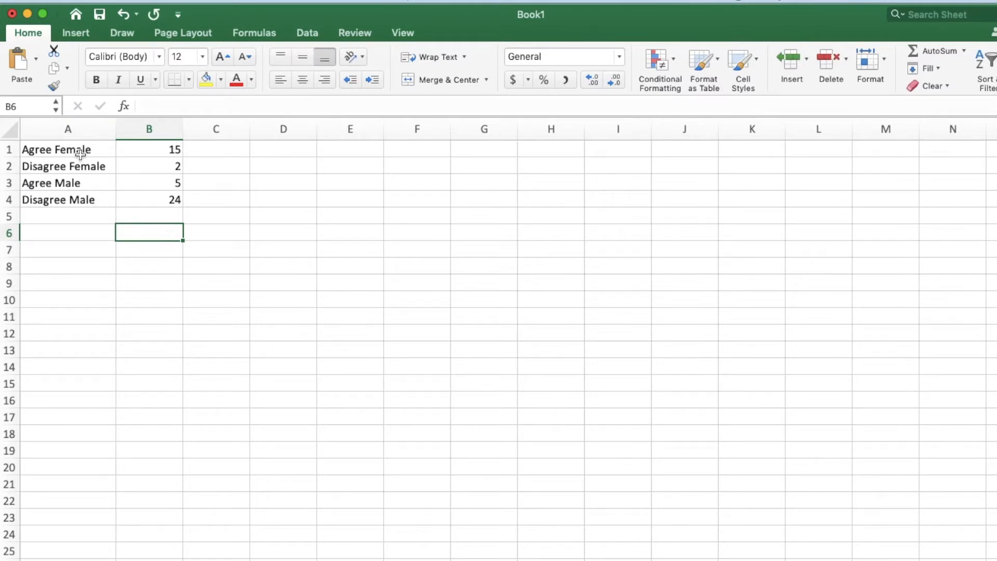
- Insert a 2-D clustered column chart from the labels and counts in A1:B4
mouse_move(58, 149)
mouse_down()
mouse_move(151, 152)
mouse_move(152, 199)
mouse_up()
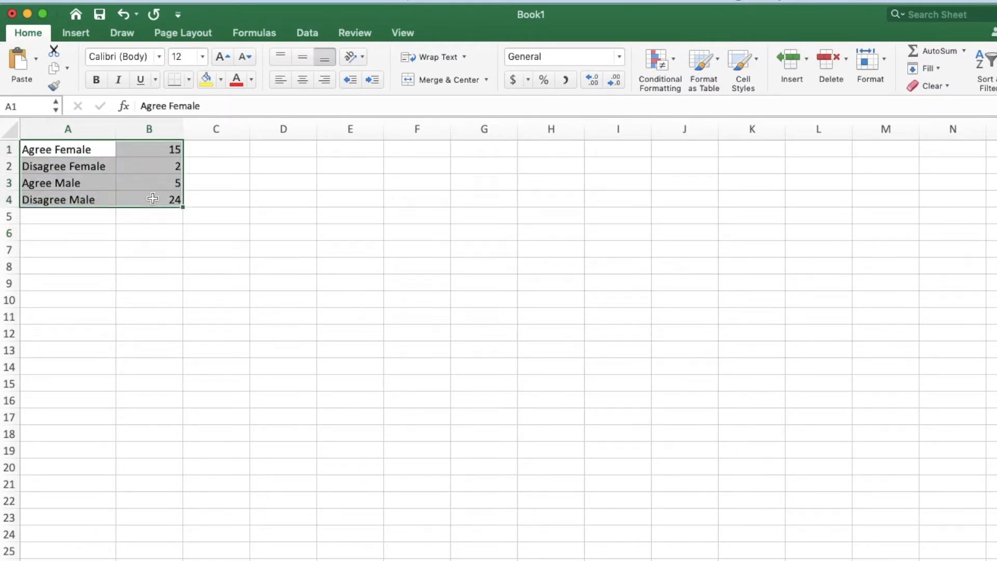
click(76, 32)
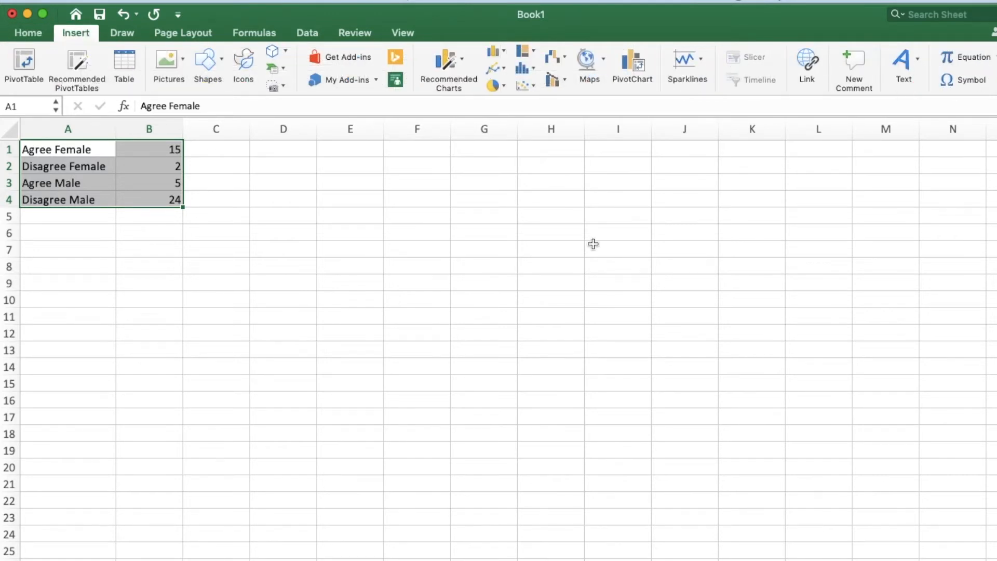
click(499, 47)
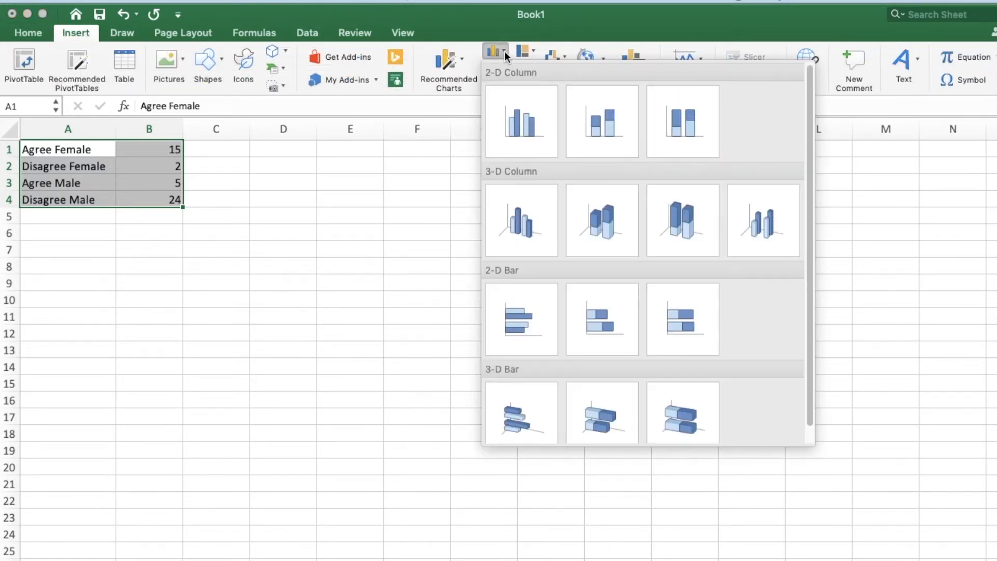
click(512, 104)
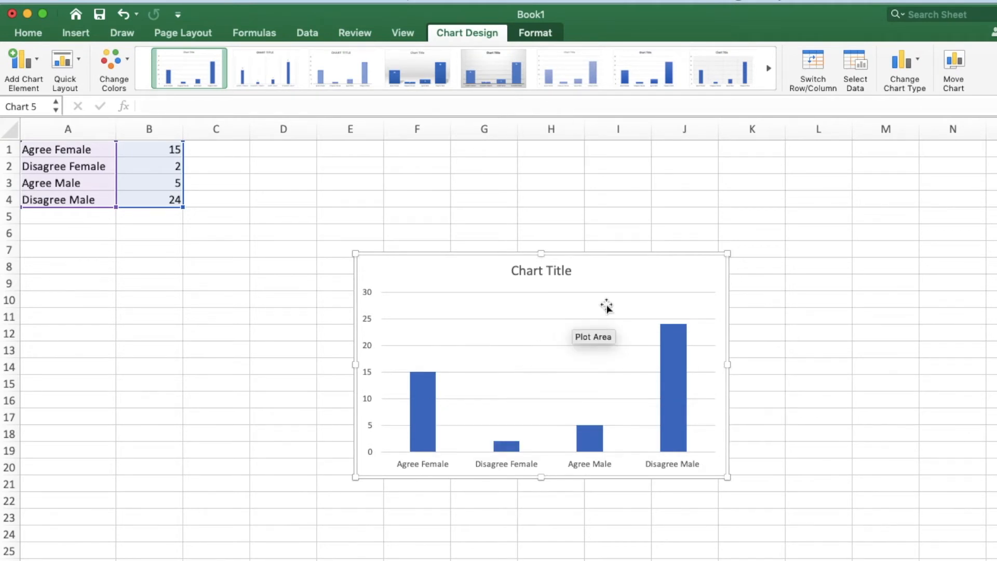
- Replace the chart's placeholder title with "Add another P.E. class to the week"
click(535, 268)
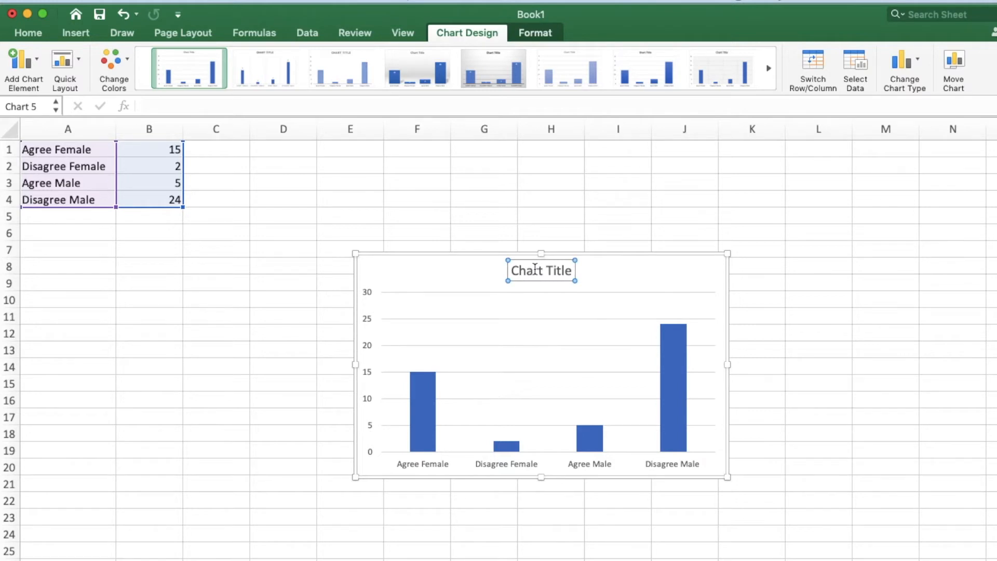
click(535, 269)
text(There)
key(shift+End)
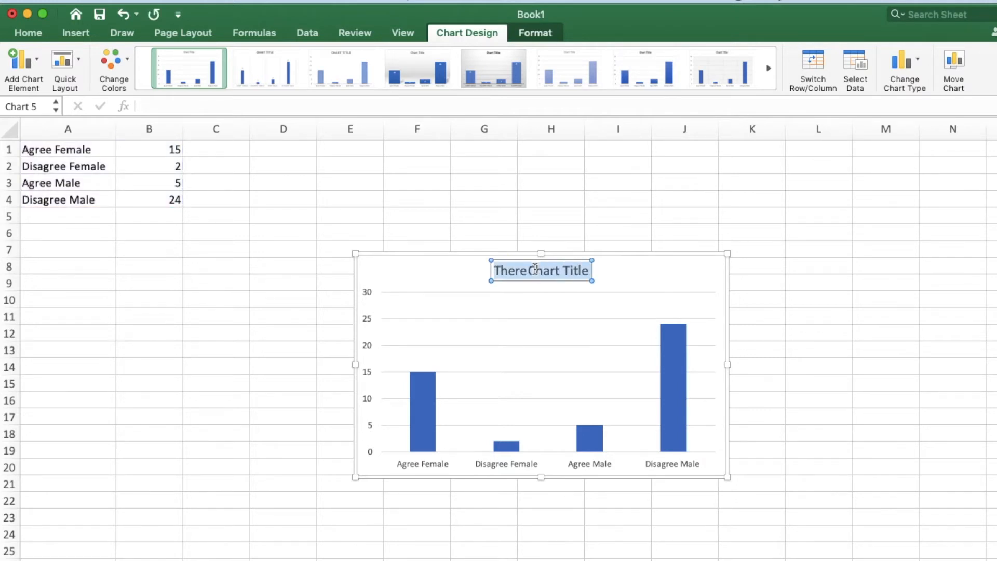
key(Delete)
text(sho)
key(BackSpace)
key(BackSpace)
key(BackSpace)
key(BackSpace)
key(BackSpace)
key(BackSpace)
key(BackSpace)
key(BackSpace)
key(BackSpace)
text(Add another P.E.)
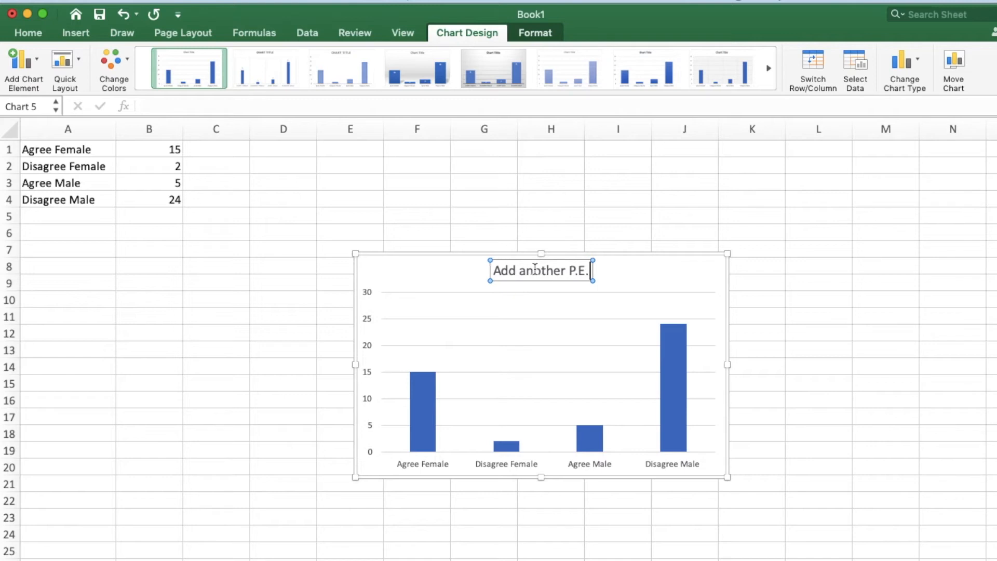
text( class to the week)
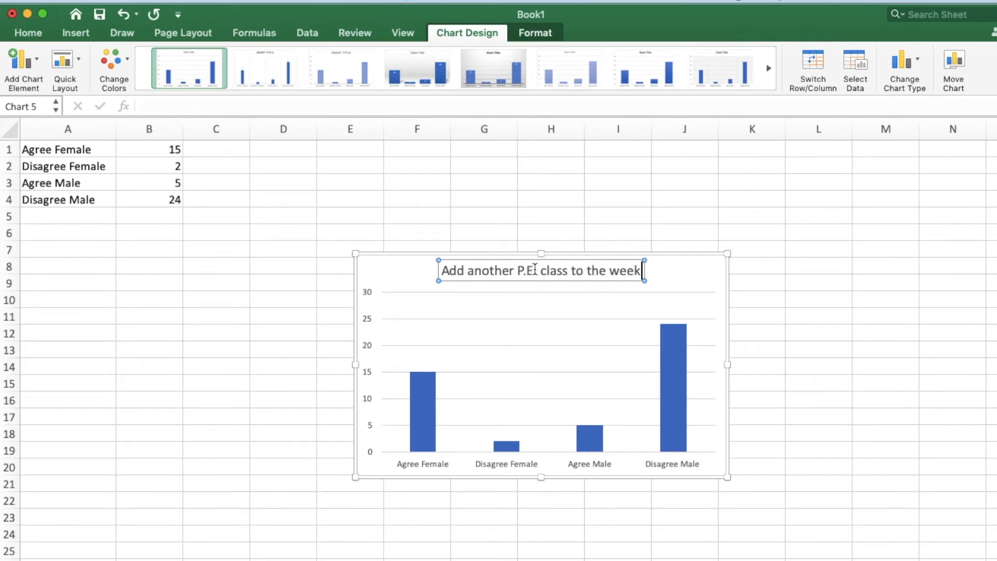
- Fill all columns of the chart's data series with the standard green colour
click(421, 423)
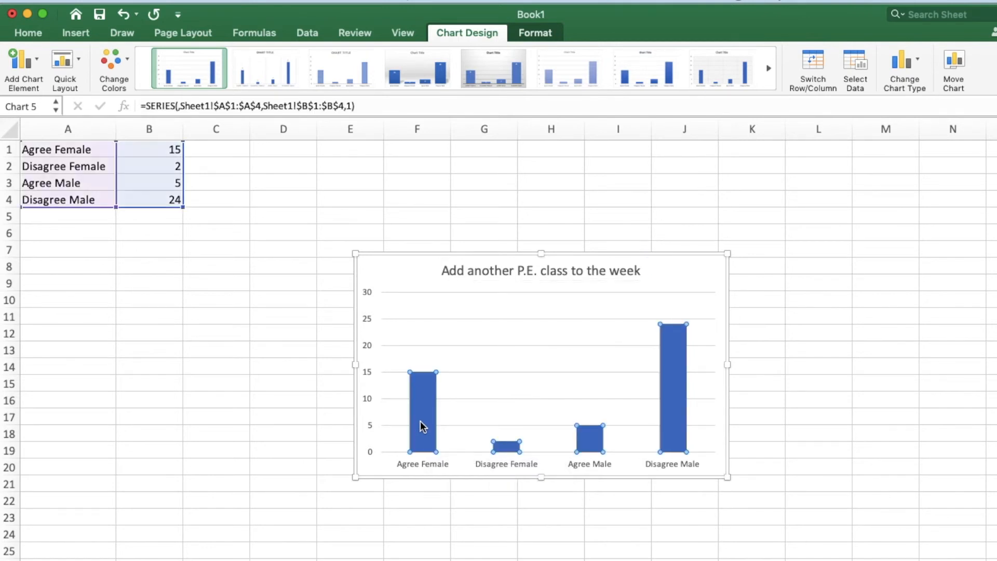
click(536, 33)
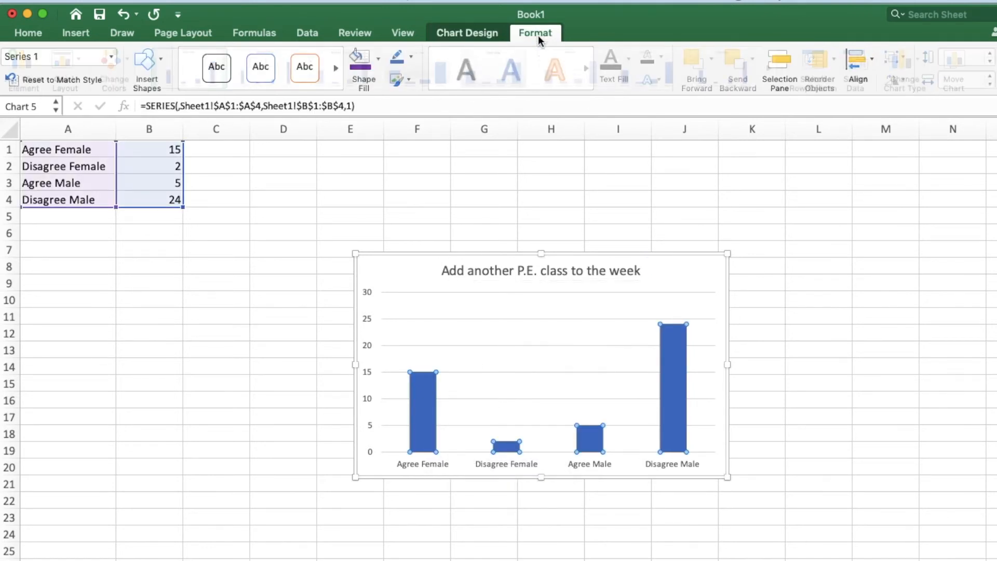
click(381, 60)
click(428, 257)
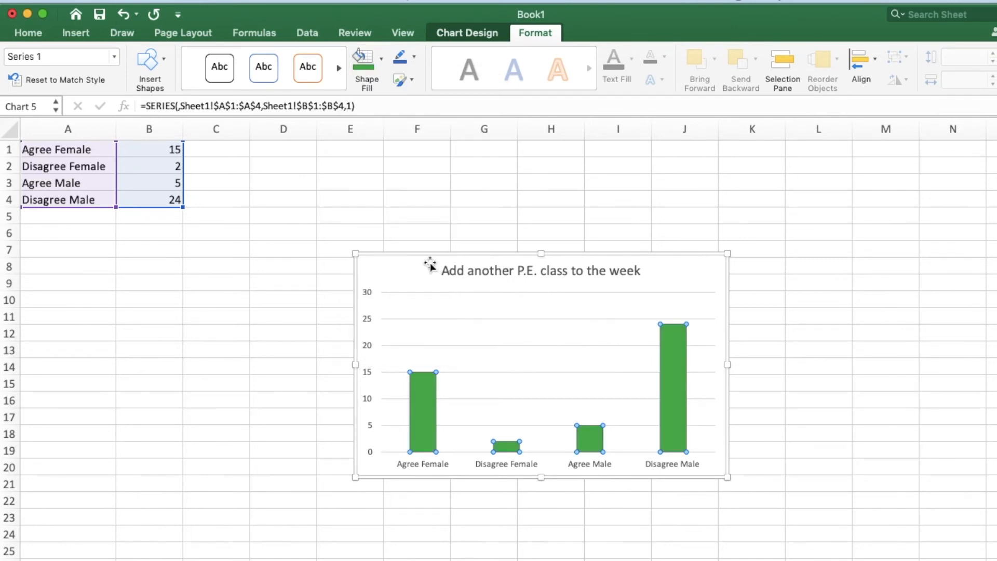
click(498, 329)
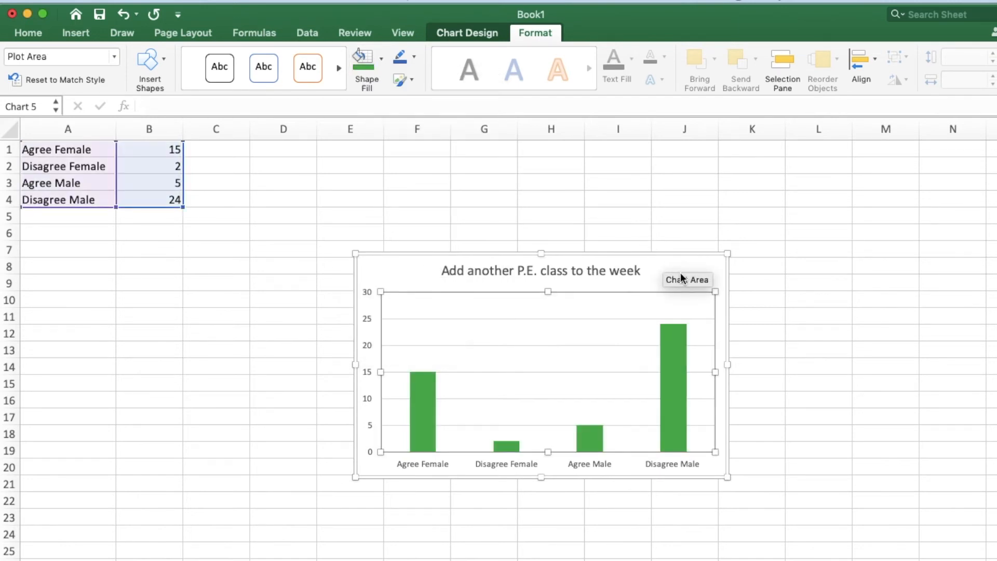
click(776, 271)
click(719, 264)
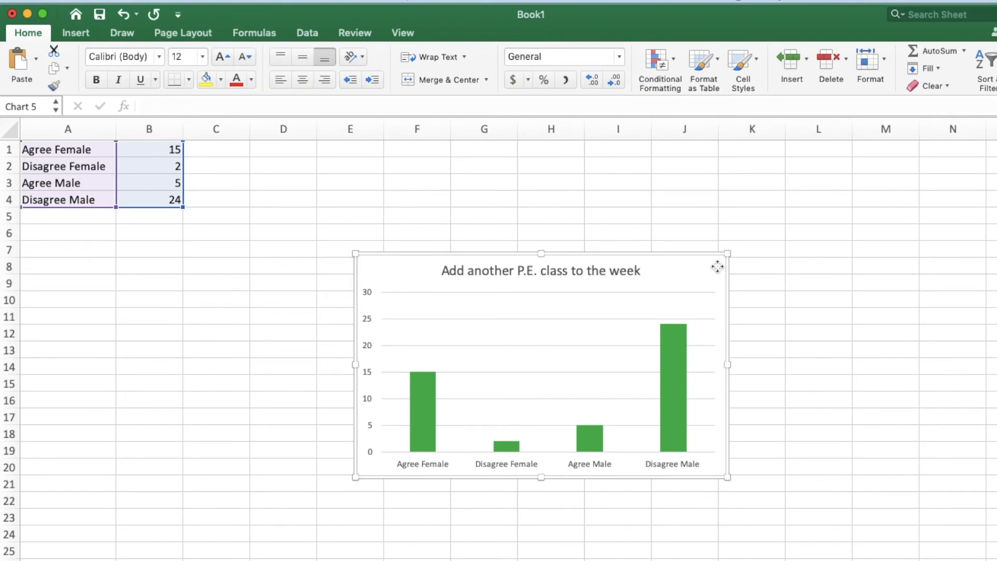
- Select only the Disagree Female column and fill it with the standard orange colour
click(426, 404)
double_click(426, 404)
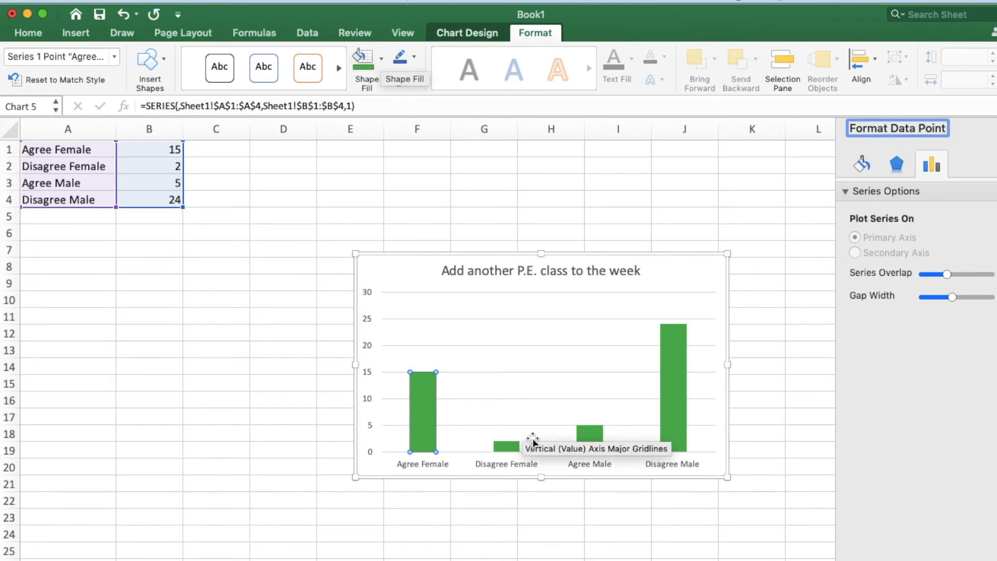
click(510, 445)
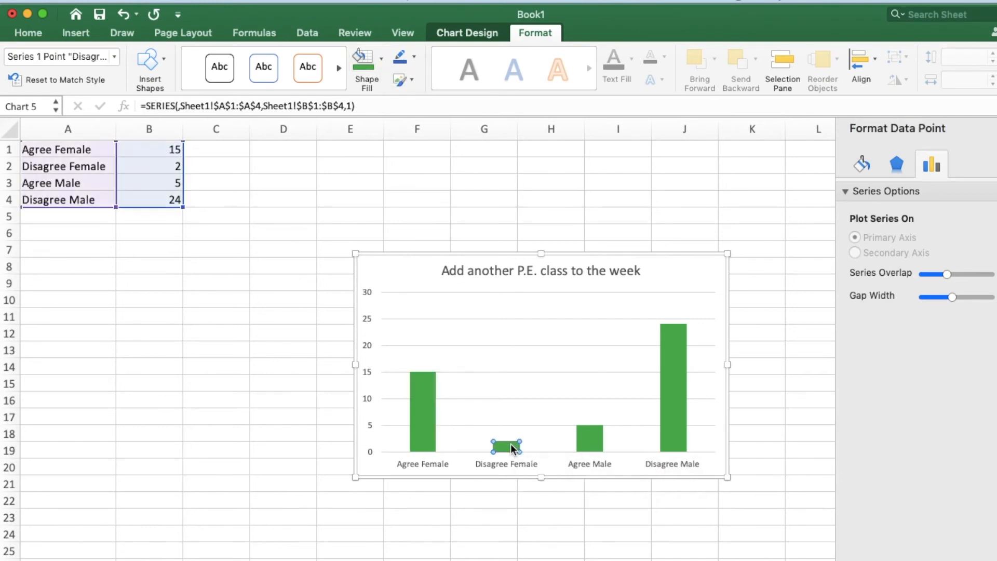
click(382, 59)
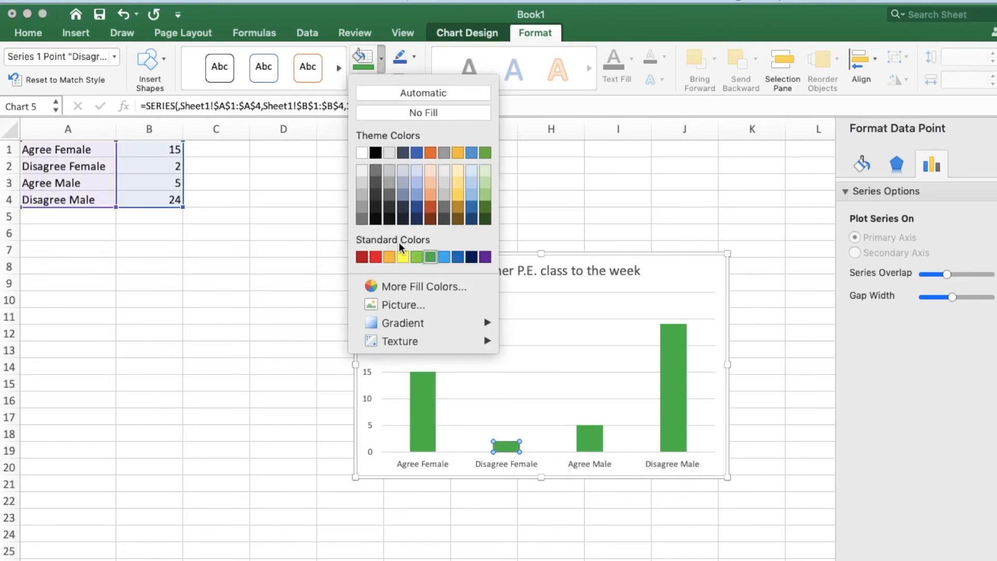
click(388, 256)
- Fill the Disagree Male column with the same orange and deselect the chart
click(672, 364)
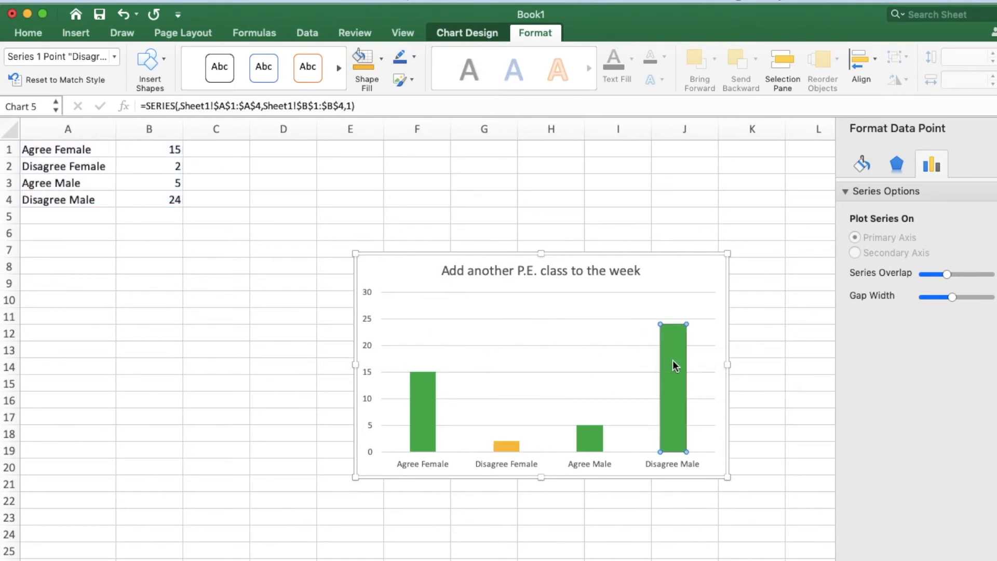
click(365, 67)
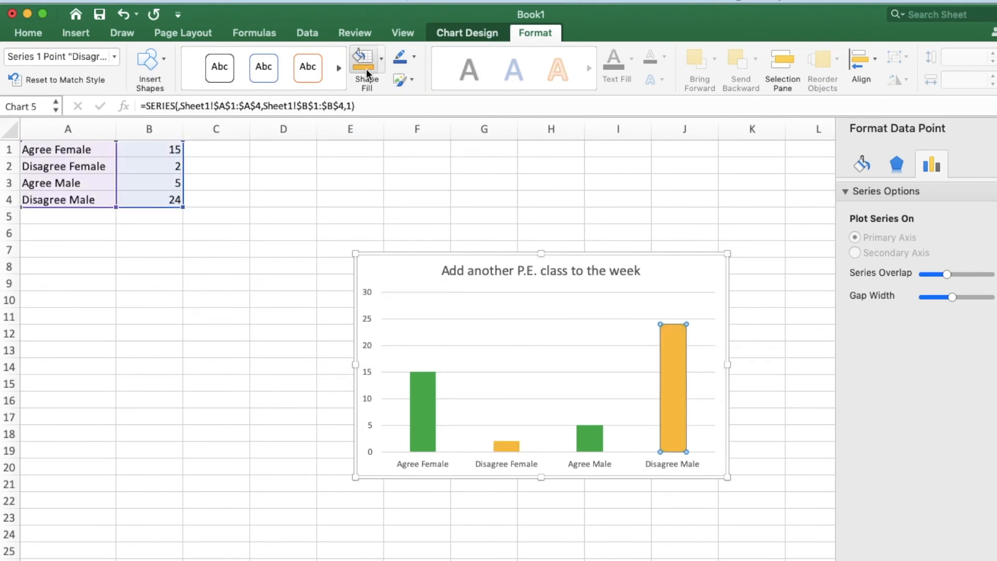
click(797, 398)
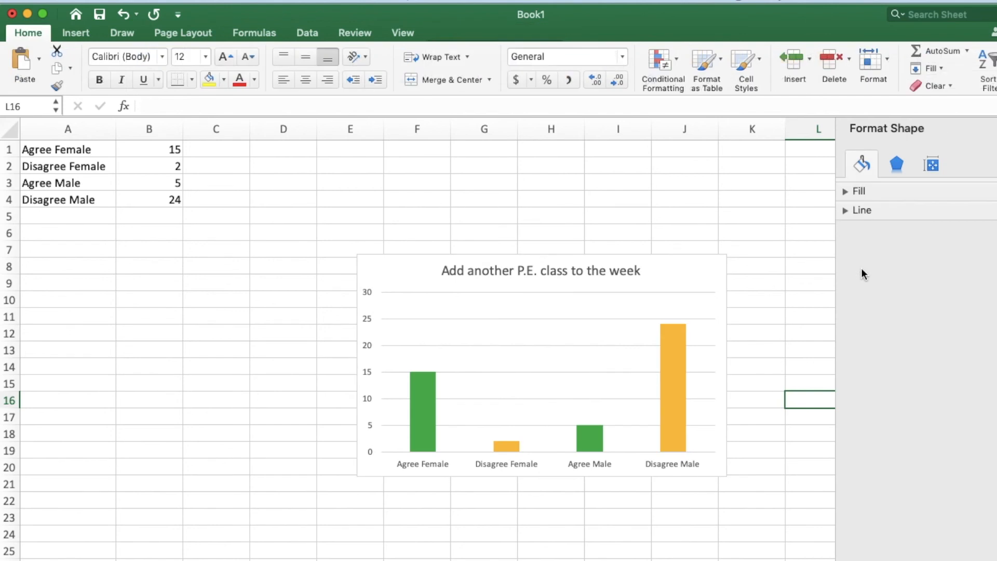